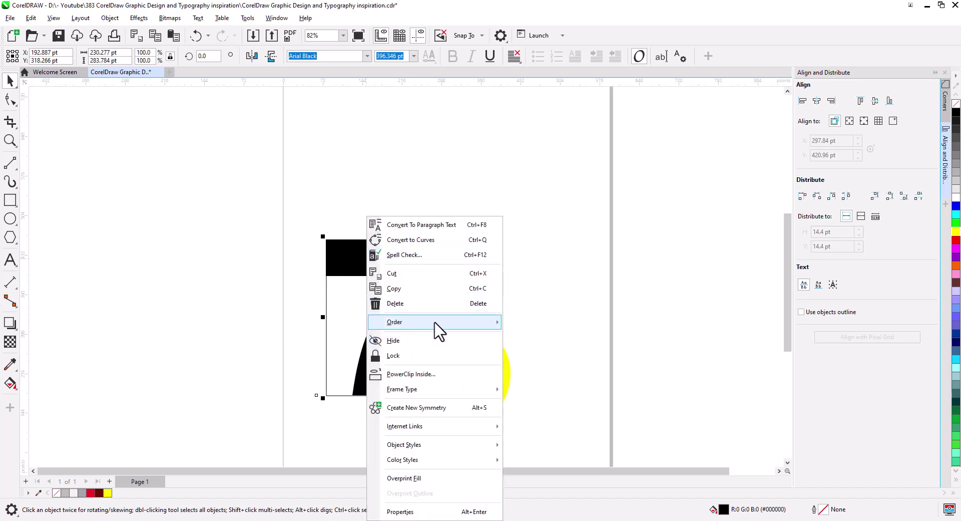
Step: Bring the black 7 in front of the yellow 5
mouse_move(436, 323)
click(546, 324)
key(Escape)
scroll(506, 343, up, 2)
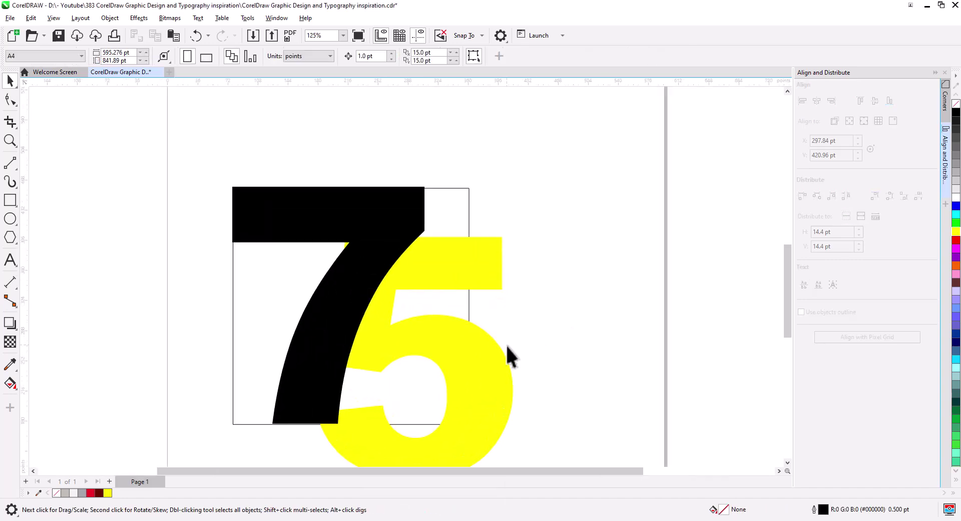
Step: Set both digits in Arial Bold and enlarge them together to 398.582 pt so the 7 meets the square's top edge
drag(506, 344, 615, 280)
click(585, 299)
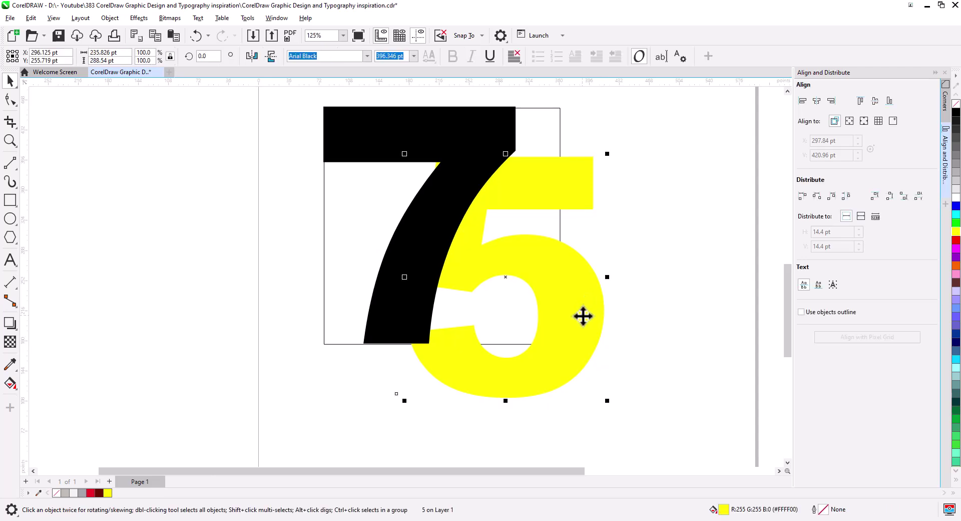
shift+click(374, 184)
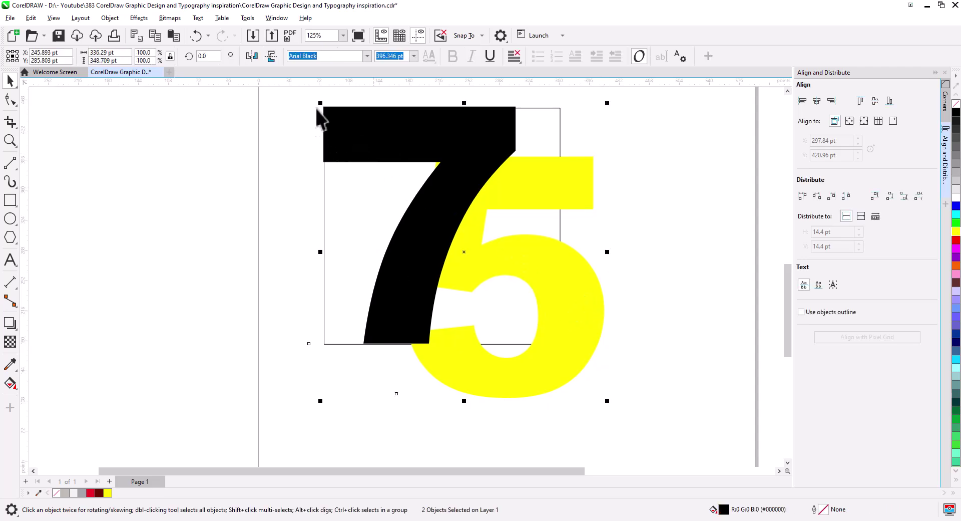
click(367, 57)
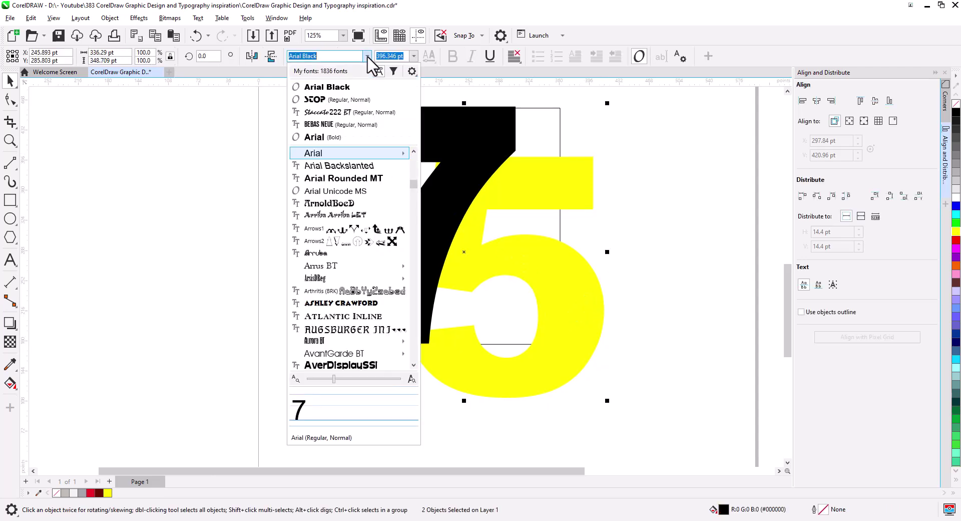
click(341, 138)
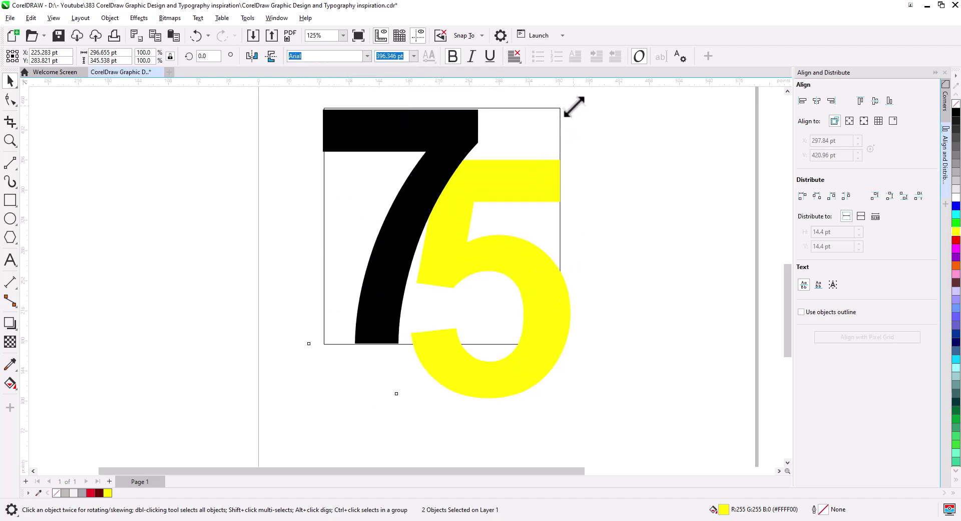
drag(575, 106, 575, 106)
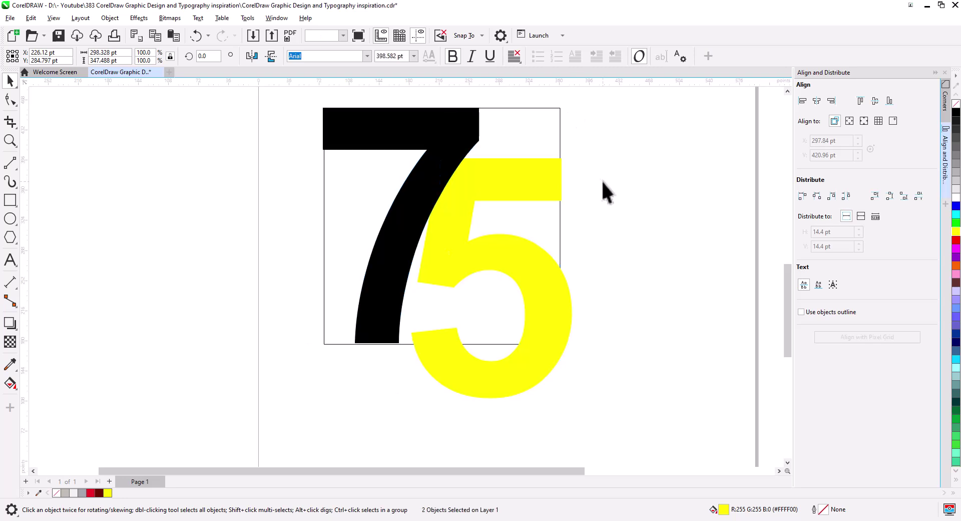
click(601, 179)
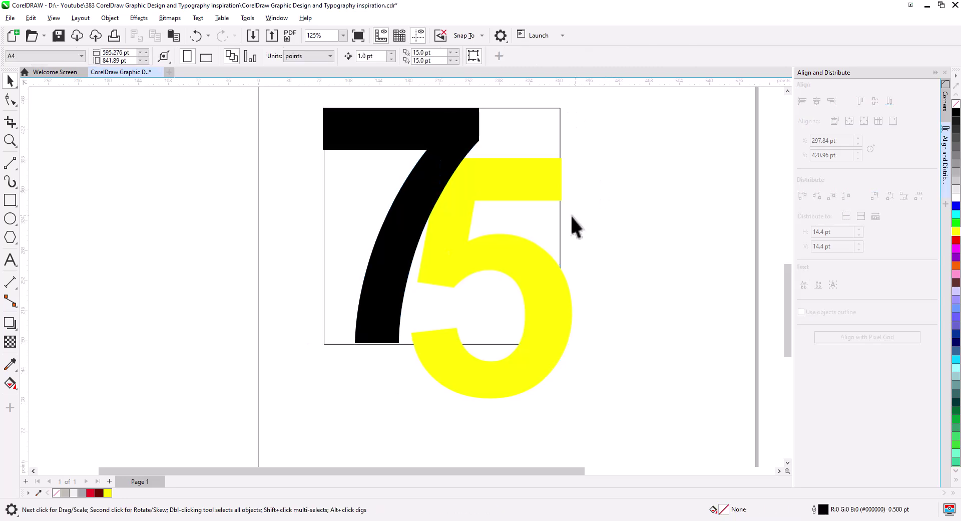
Step: Move the 7 horizontally about 40 pt to the right inside the square
click(394, 252)
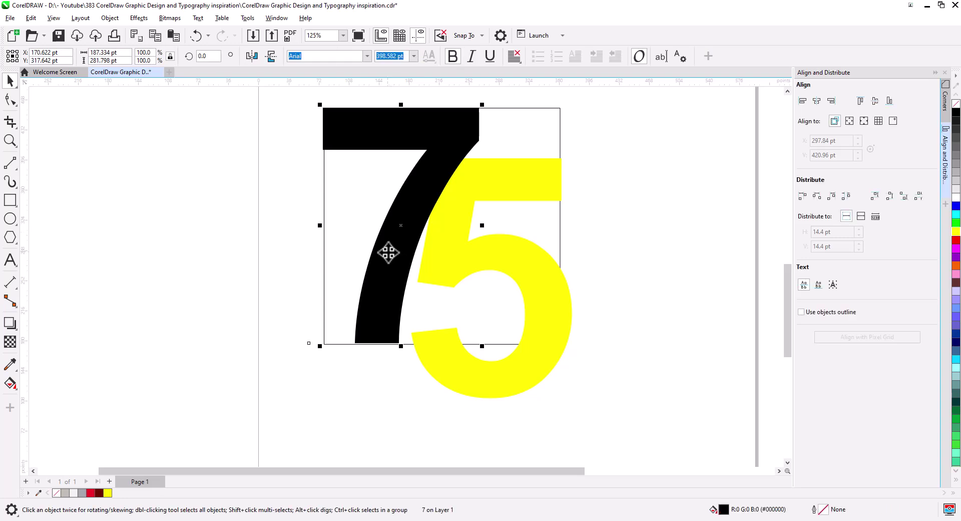
drag(389, 253, 425, 252)
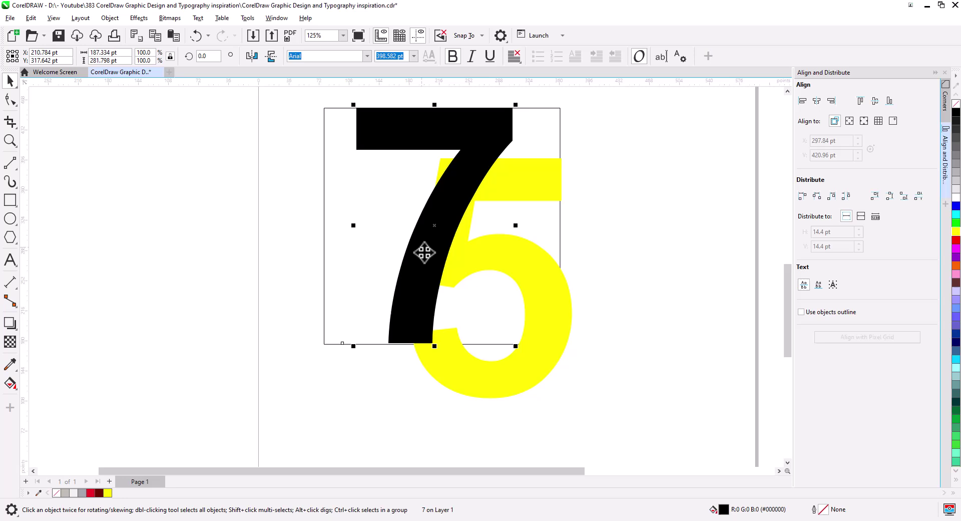
Step: Stretch the 5 wider with bold turned off and scale it proportionally to 89.2 %
click(518, 285)
drag(575, 277, 611, 279)
click(453, 57)
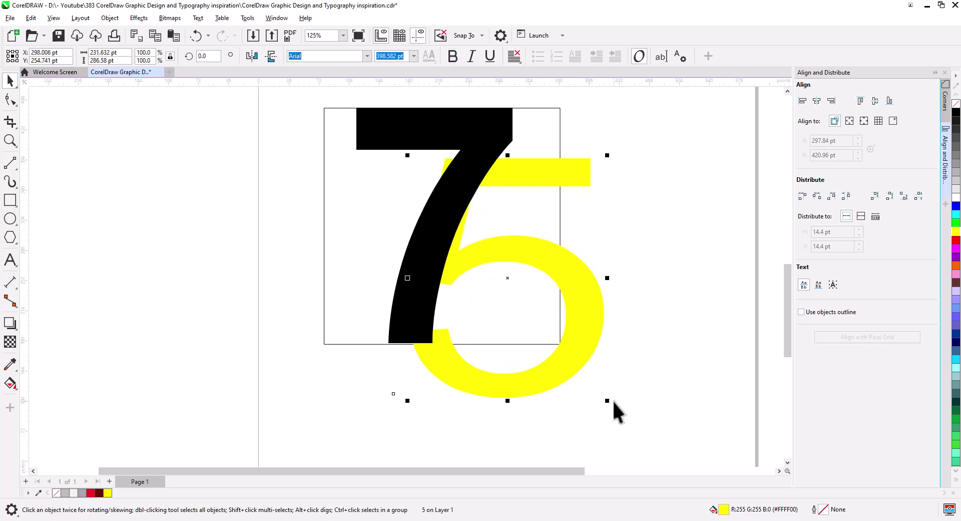
drag(606, 403, 586, 381)
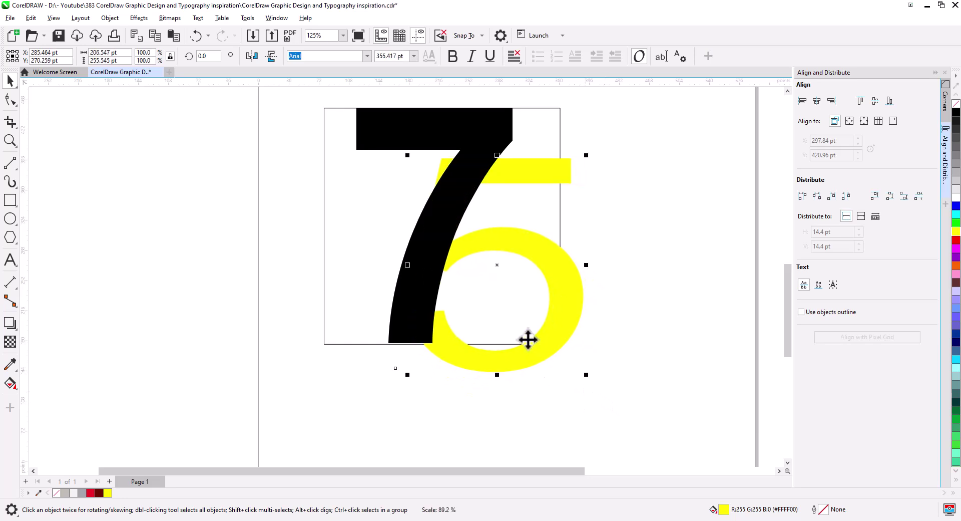
Step: Shift the 7 about 11 pt to the left and convert it to curves
drag(415, 280, 407, 278)
right_click(405, 298)
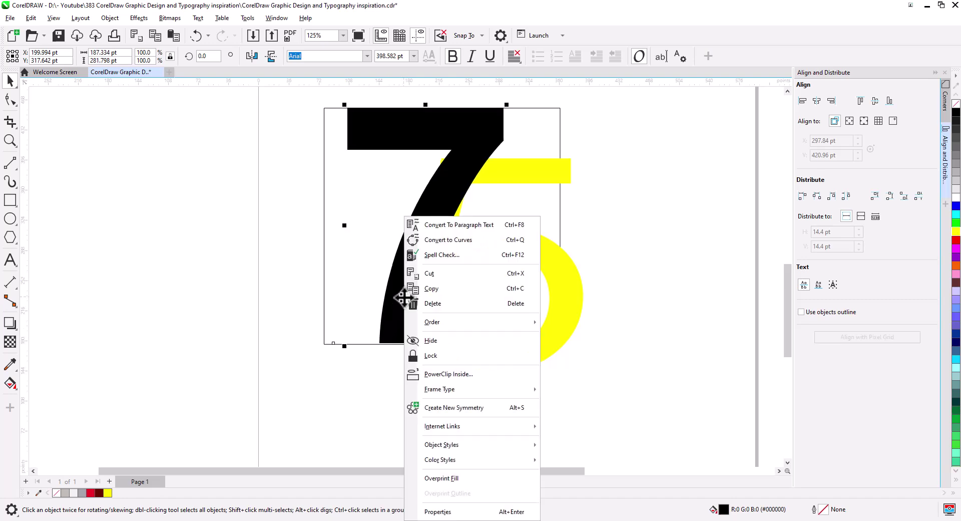
click(476, 241)
Step: Convert the 5, set in bold, to curves and shift it about 10 pt left toward the 7
click(521, 275)
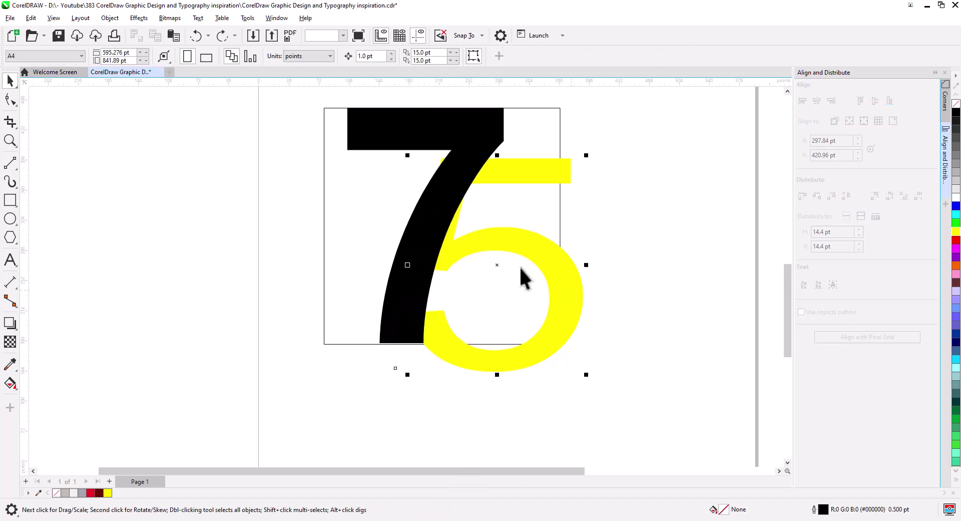
right_click(569, 296)
click(618, 240)
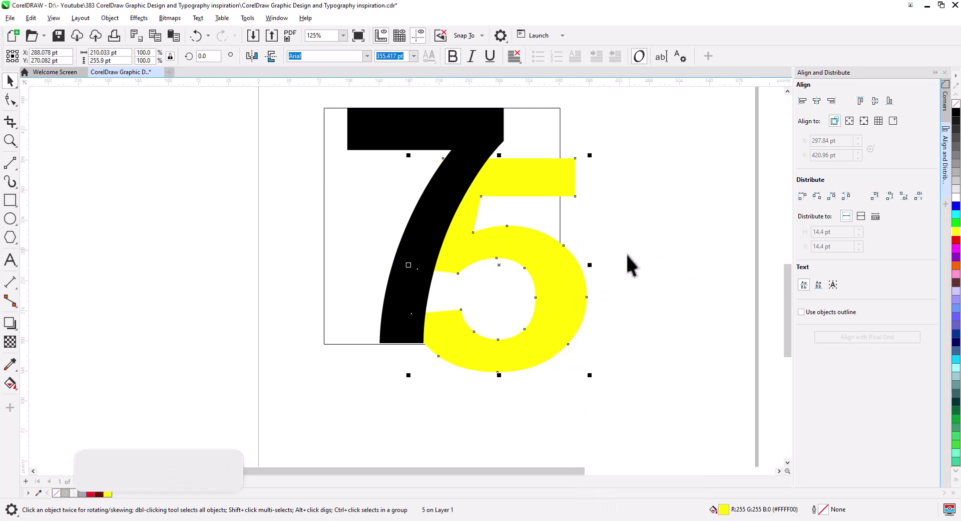
click(603, 282)
click(550, 282)
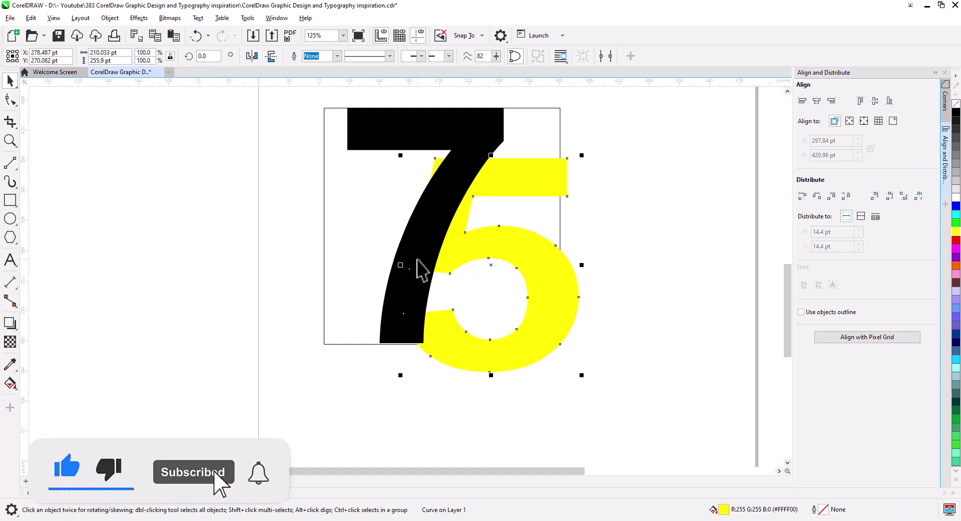
Step: Extend the 7's upper right corner node horizontally to the square's upper right corner
scroll(419, 268, up, 3)
scroll(455, 313, down, 2)
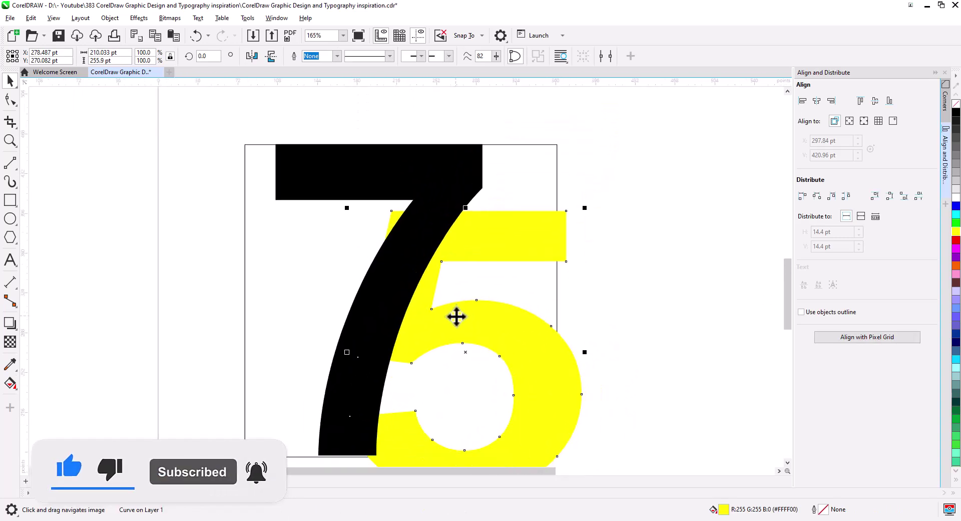
click(10, 100)
click(386, 144)
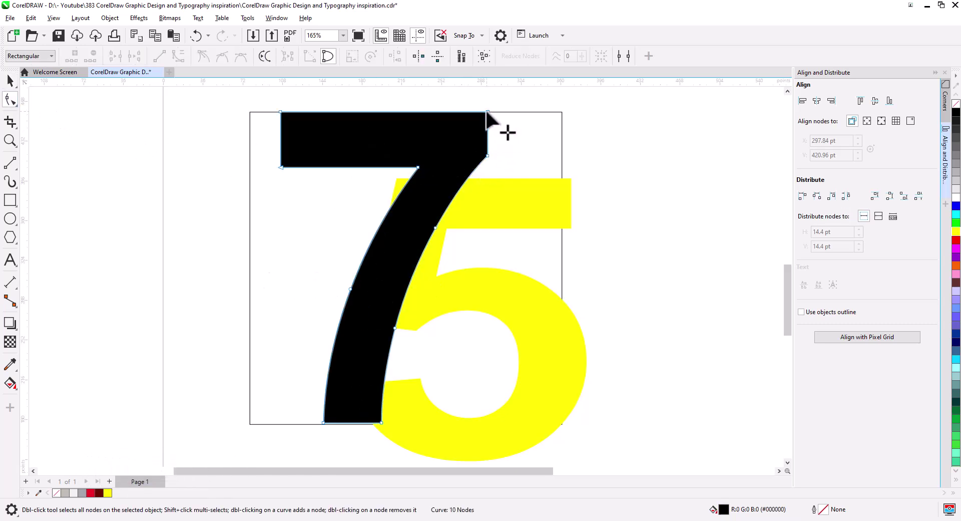
drag(486, 112, 560, 110)
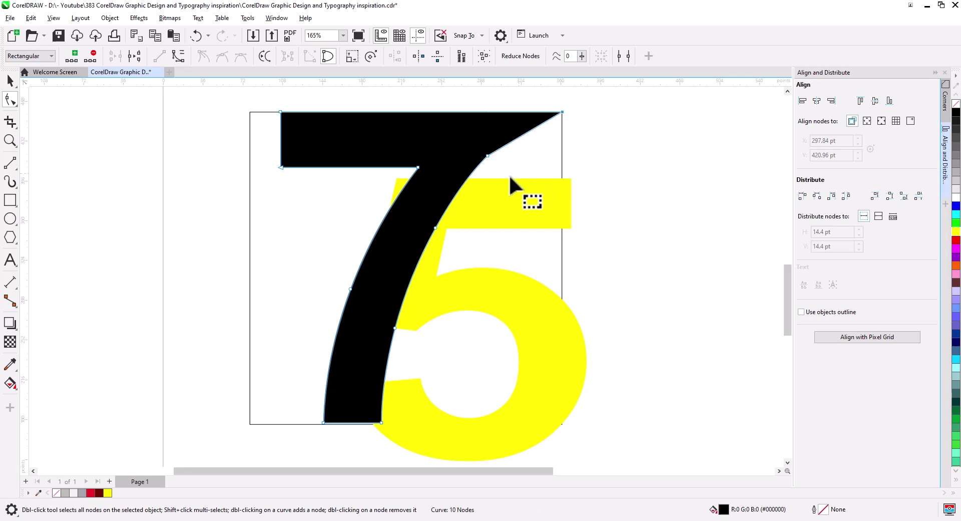
Step: Delete the intermediate nodes along the right side of the 7's stem, leaving one continuous curve
click(443, 230)
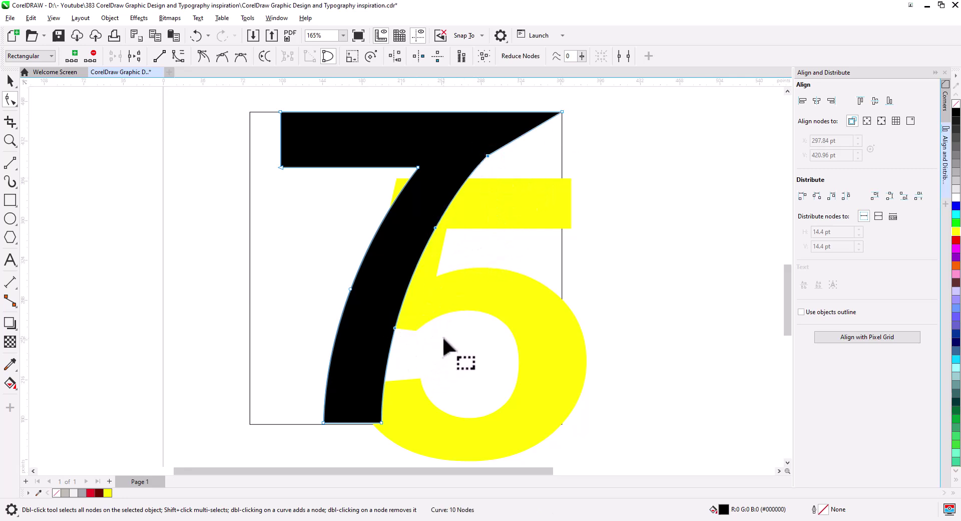
key(Delete)
click(383, 404)
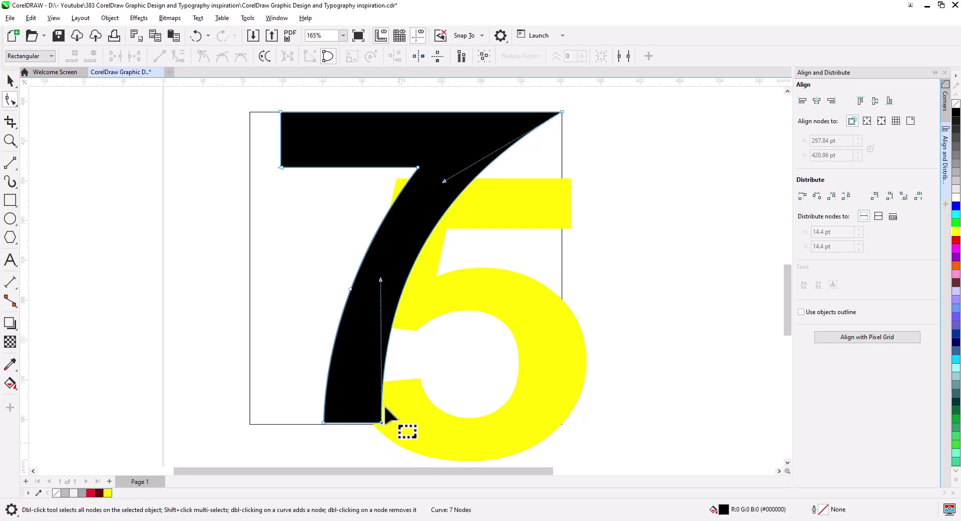
Step: Convert the 7's right side to a straight line and taper its foot to a point at the lower left node
click(576, 139)
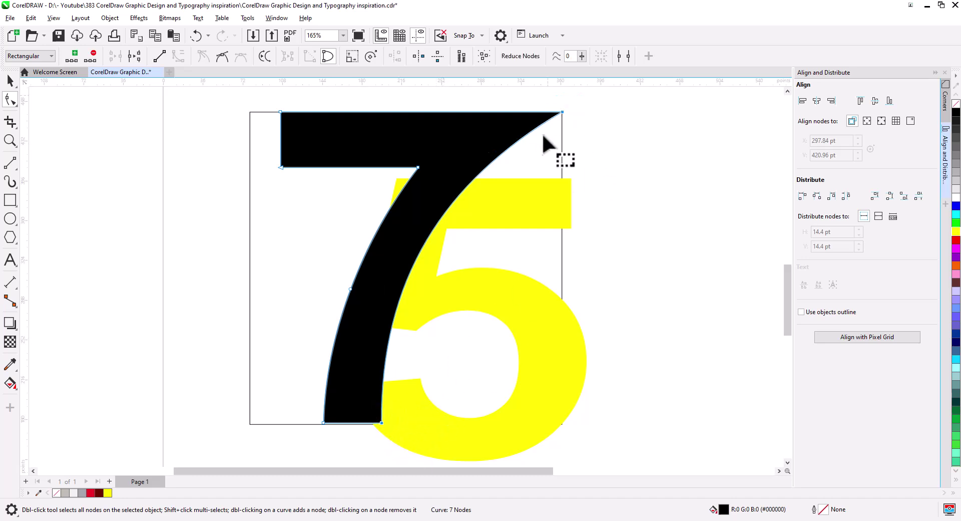
click(160, 55)
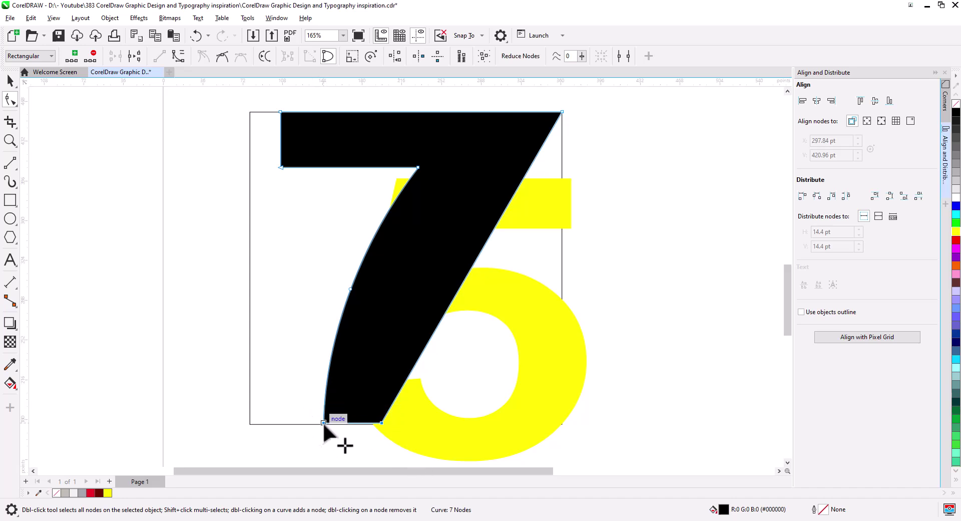
drag(323, 422, 356, 414)
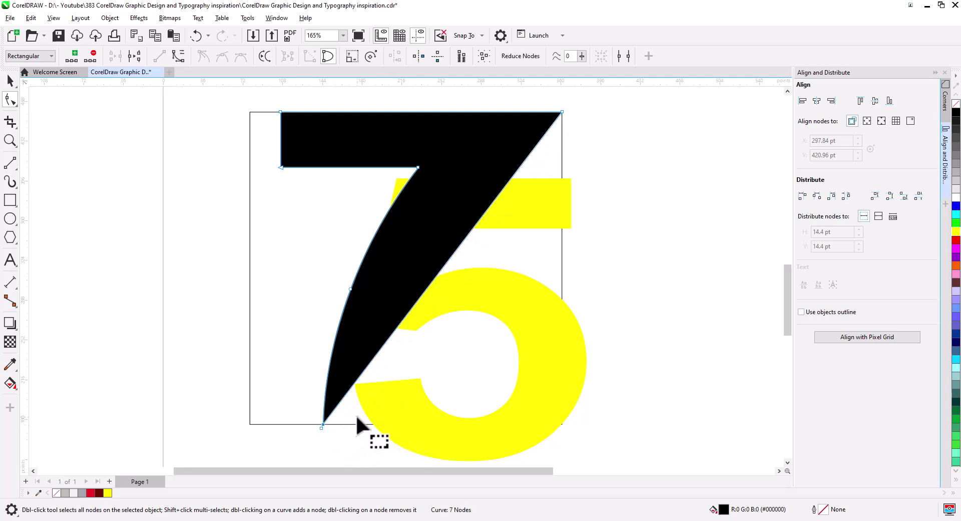
Step: Move the yellow 5 about 22 pt right and 10 pt down relative to the 7
click(10, 80)
click(568, 381)
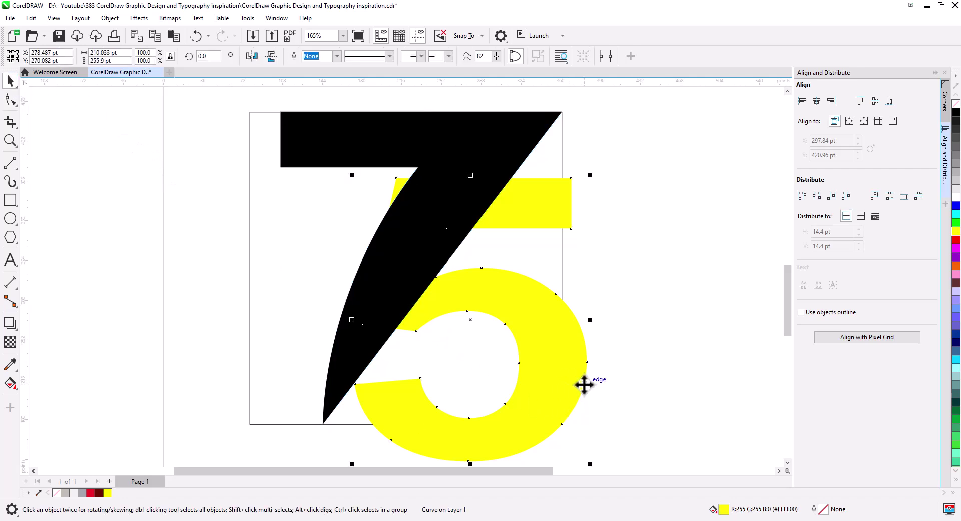
drag(582, 384, 603, 385)
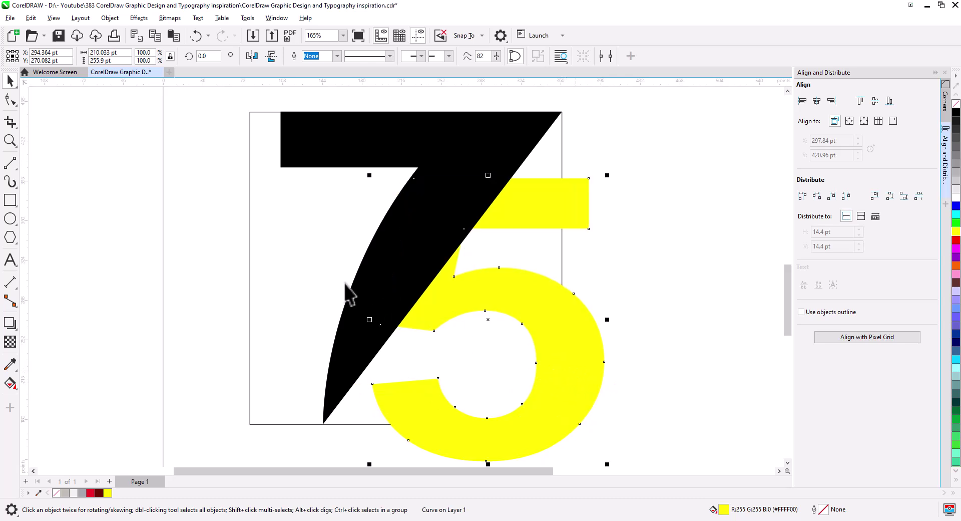
drag(571, 346, 583, 365)
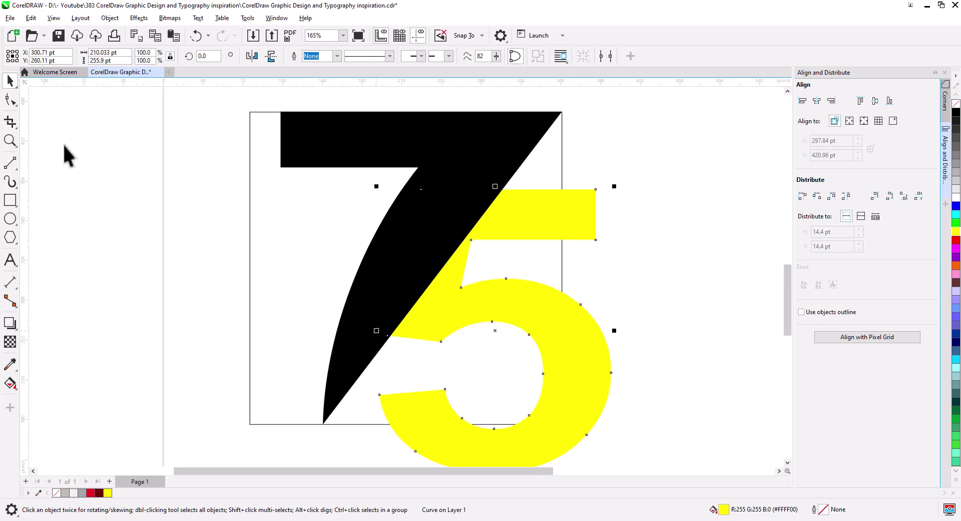
Step: Align the two end nodes of the edge above the 5's left opening horizontally
click(8, 100)
scroll(413, 351, up, 2)
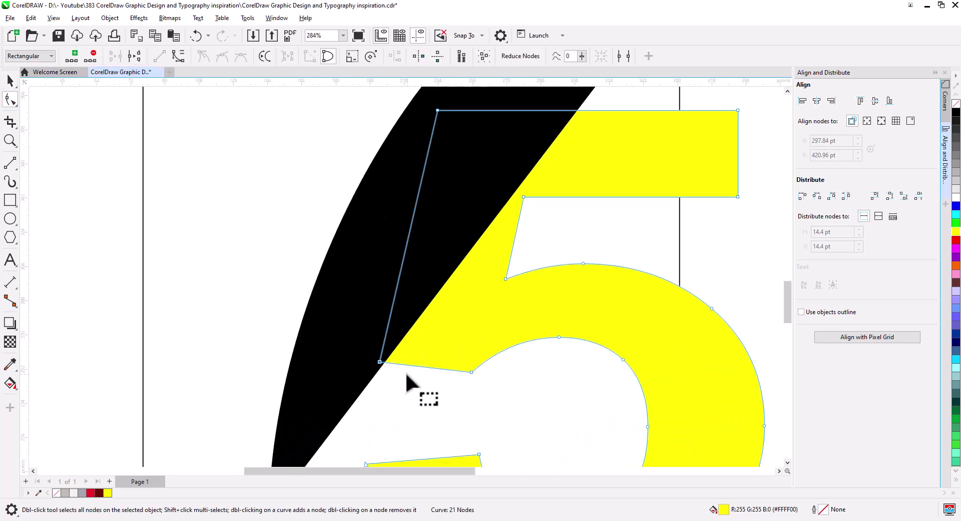
drag(427, 397, 349, 266)
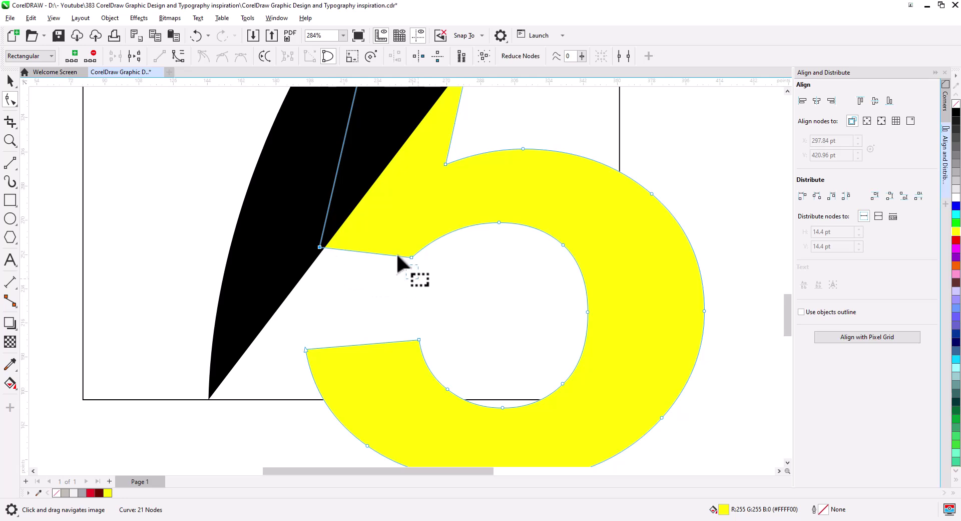
shift+click(411, 257)
click(395, 56)
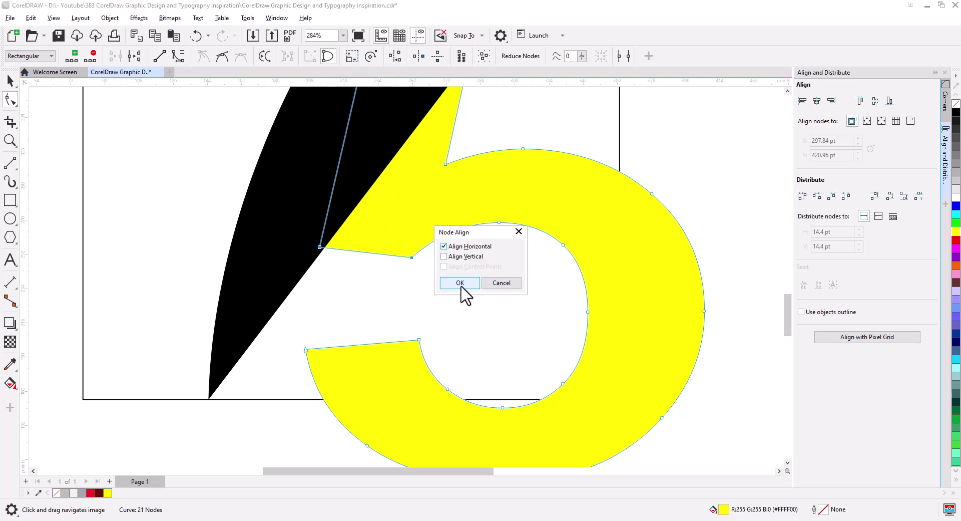
click(460, 283)
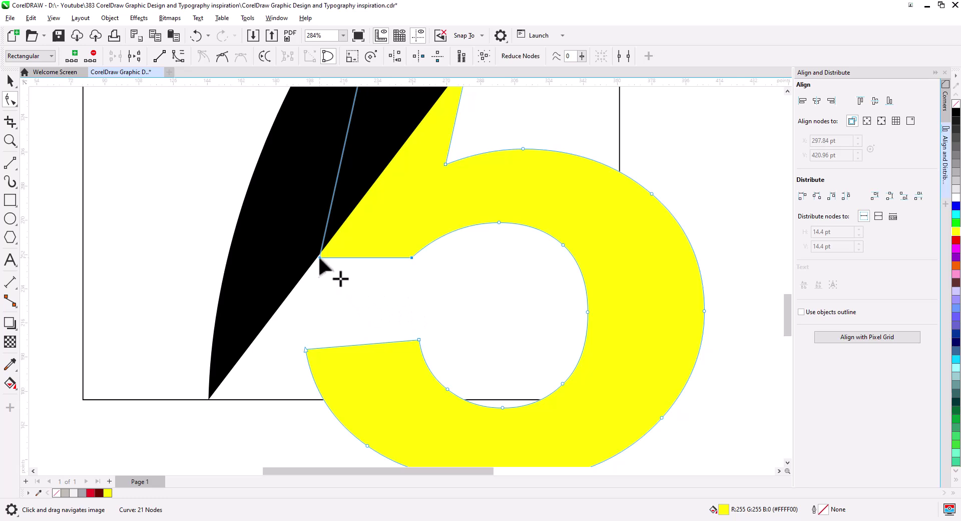
Step: Lower the 5's flattened upper opening edge about 10 pt and round the adjoining inner curve outward
drag(319, 256, 319, 277)
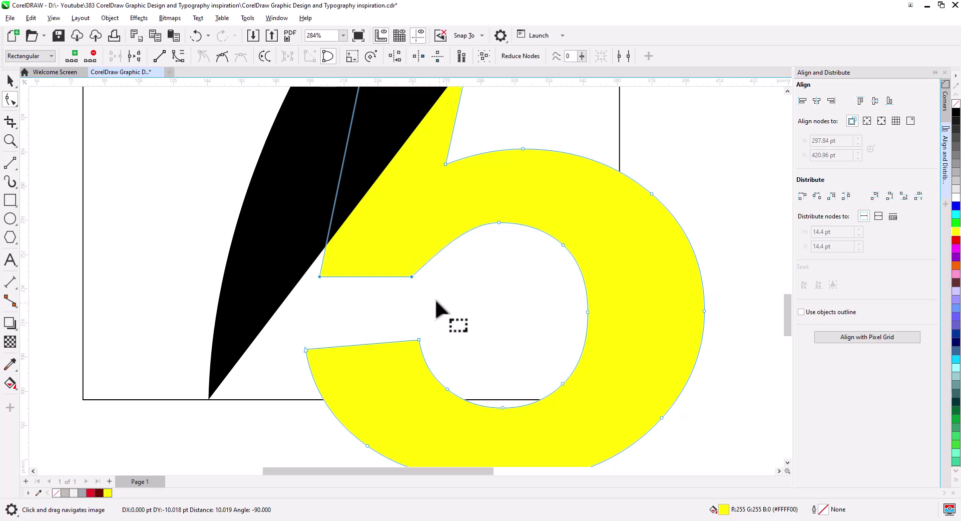
drag(436, 251, 433, 229)
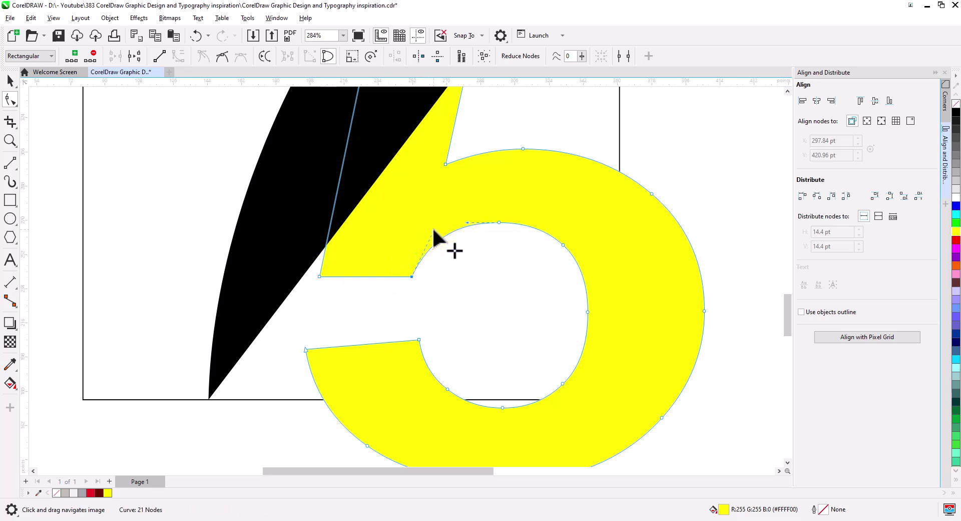
Step: Vertically align the outer corner node of the 5's lower tail with the outer node above the left opening
click(305, 349)
click(306, 348)
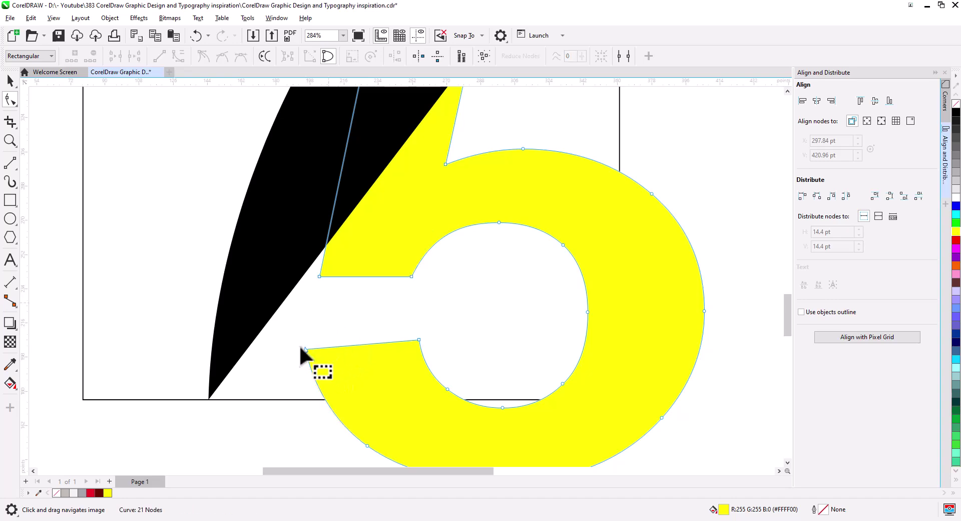
shift+click(320, 275)
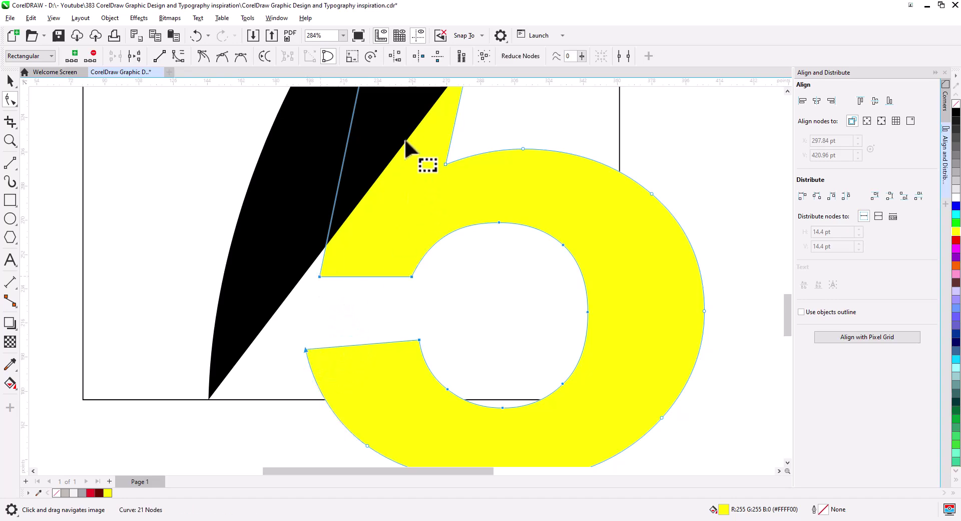
click(395, 56)
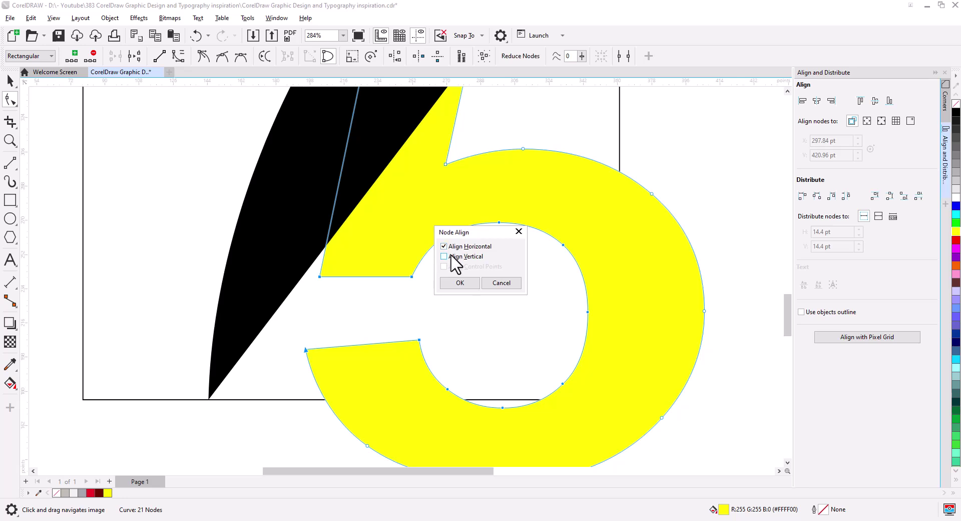
click(460, 282)
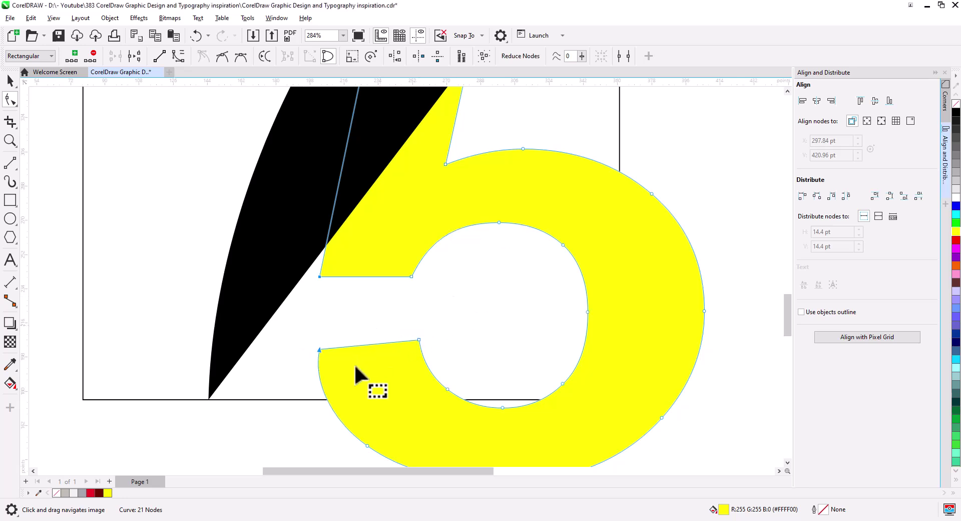
click(378, 371)
Step: Vertically align the two inner corner nodes of the 5's left opening
drag(416, 293, 408, 268)
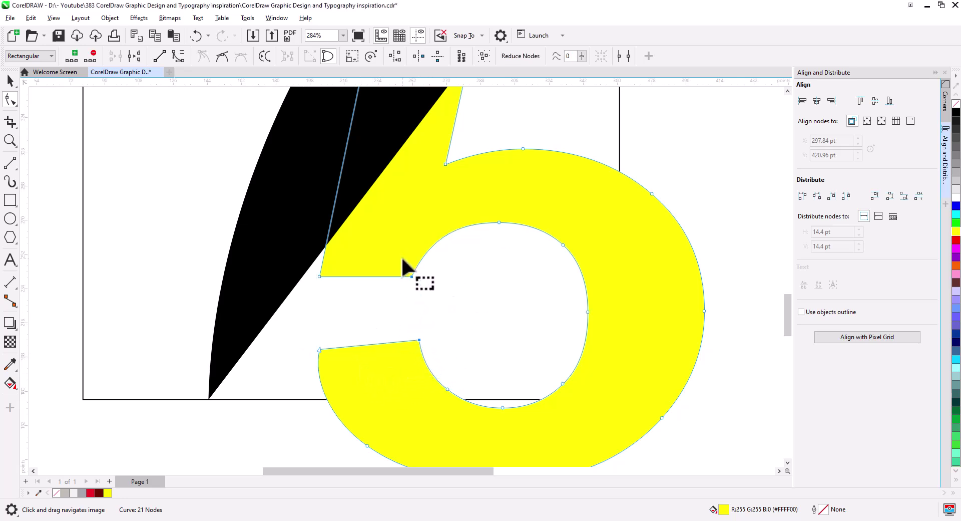
click(398, 59)
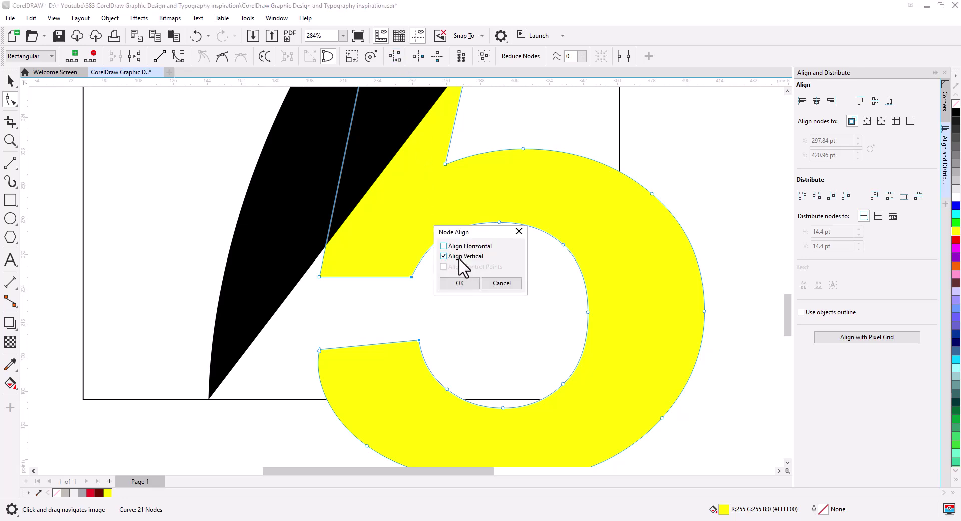
click(460, 282)
click(404, 374)
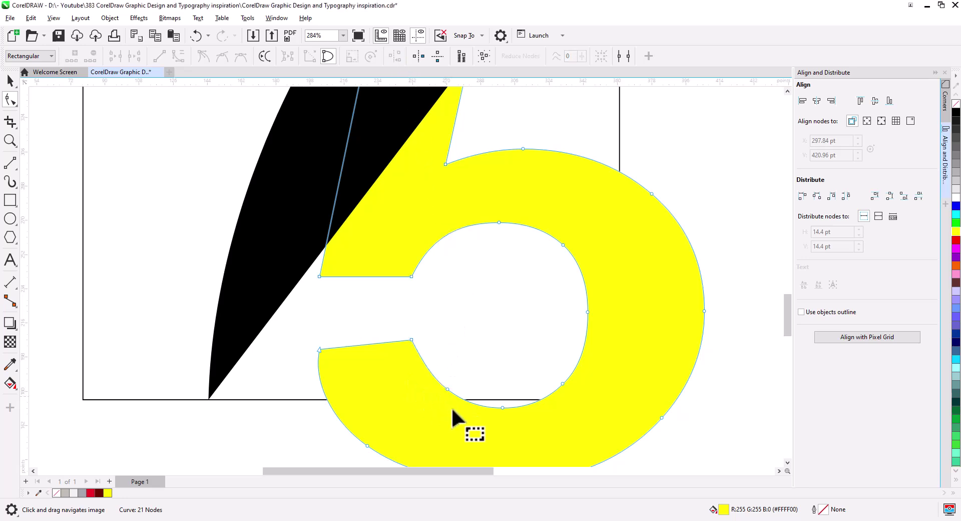
Step: Delete the extra node on the 5's lower inner curve and smooth the inner and outer curves of the lower tail
double_click(449, 389)
drag(356, 375, 315, 381)
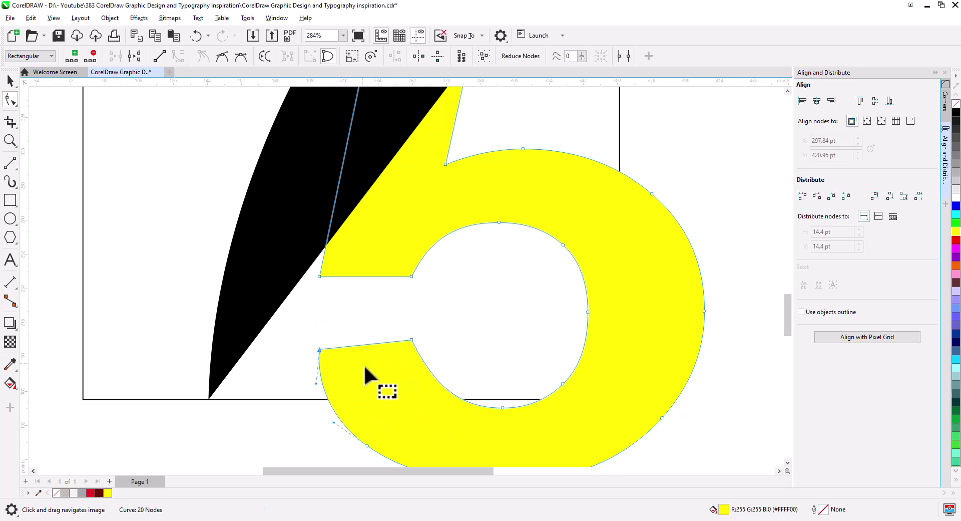
drag(384, 397, 384, 312)
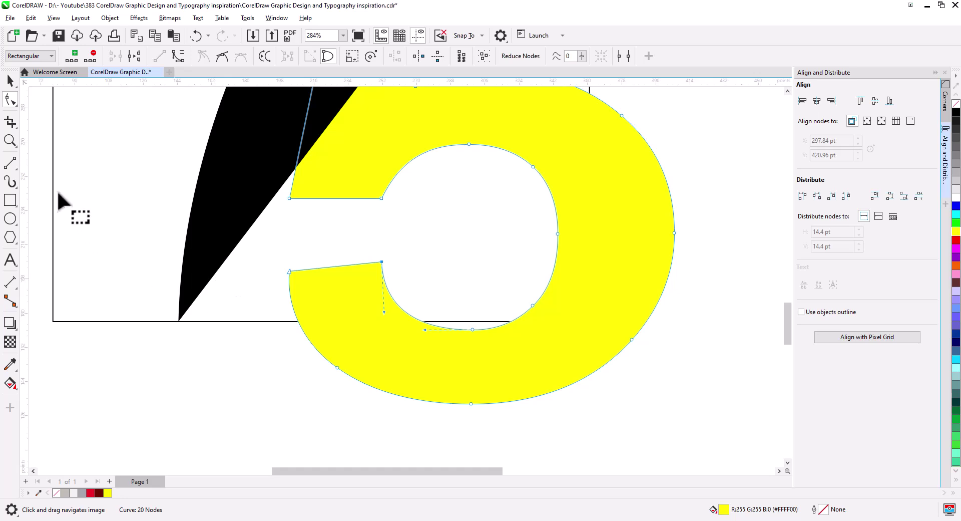
Step: Draw a horizontal line about 86 pt long across the 5's lower tail, just below its slanted top edge
click(10, 162)
drag(269, 286, 435, 301)
click(11, 81)
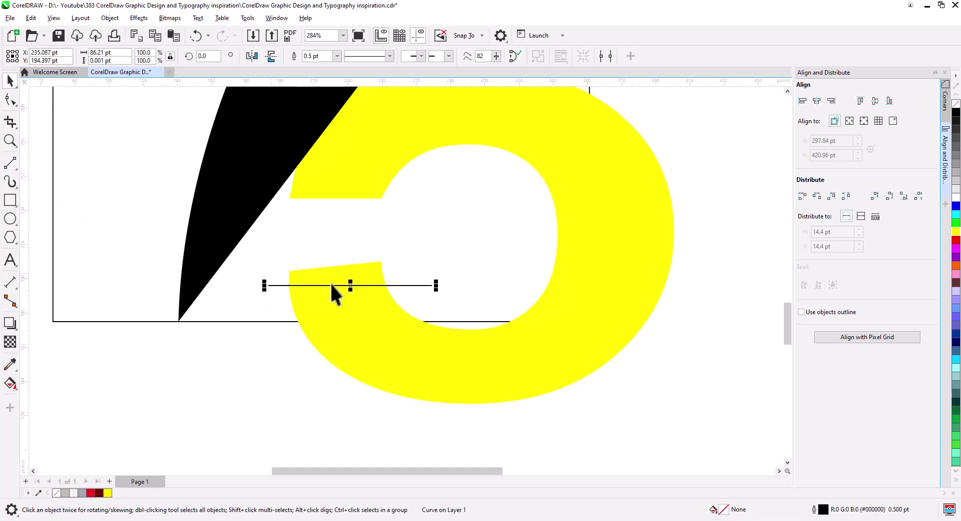
drag(351, 287, 350, 280)
Step: Cut the 5 along the line using Back Minus Front, break it apart, and delete the slanted sliver above the cut
shift+click(445, 381)
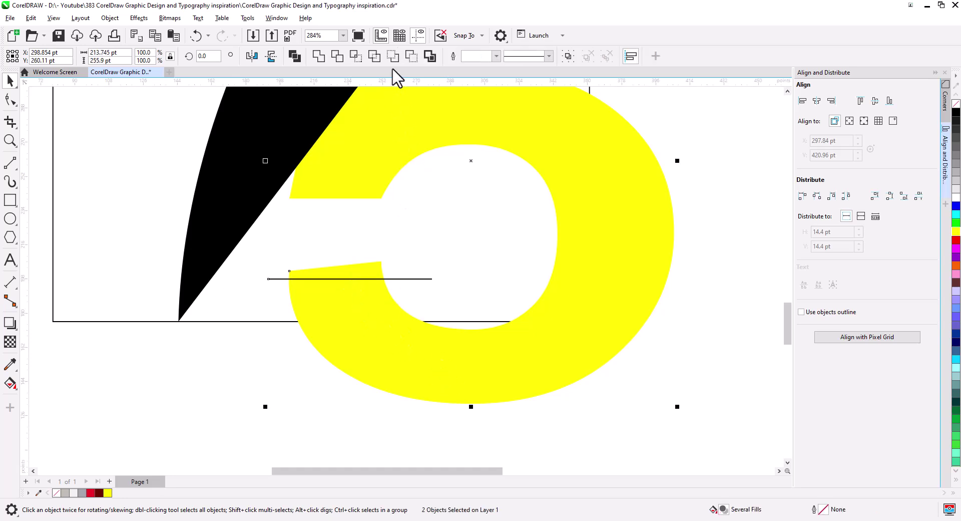
click(411, 57)
right_click(450, 354)
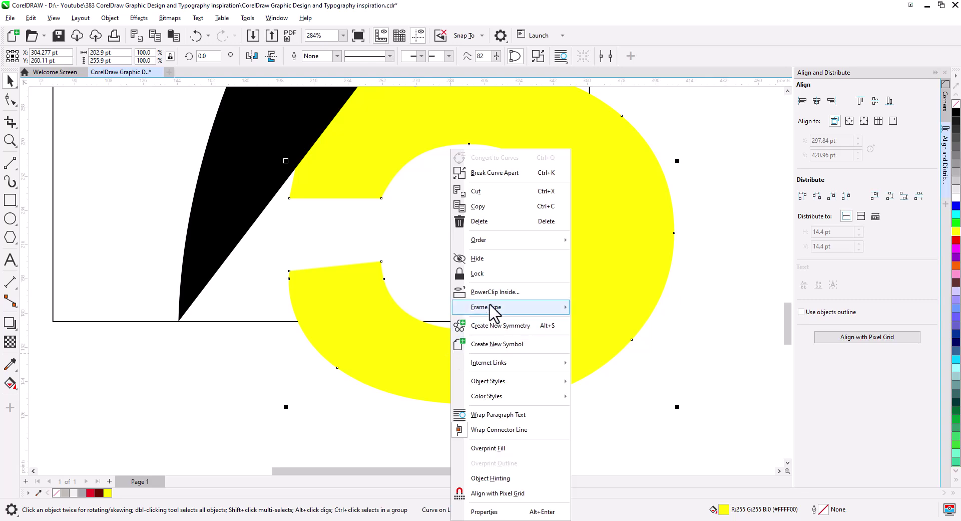
click(501, 172)
click(702, 381)
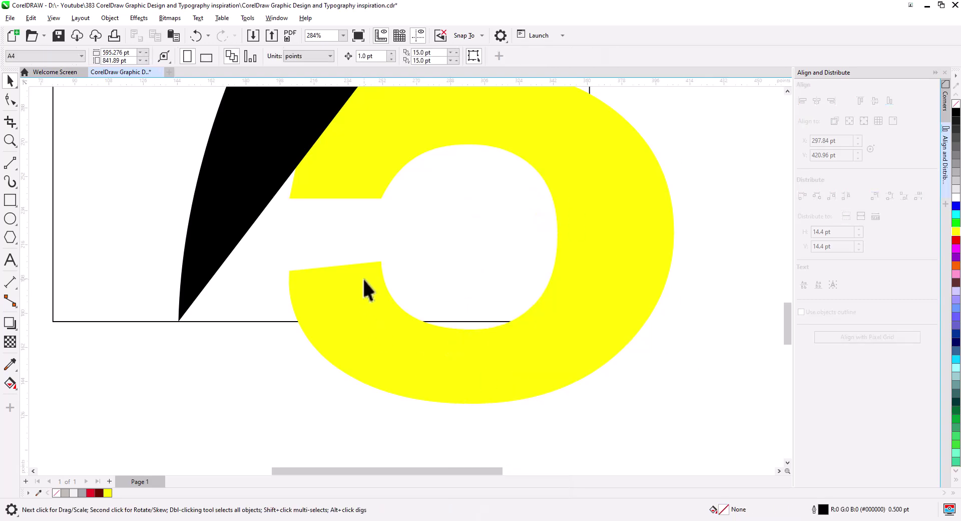
key(Delete)
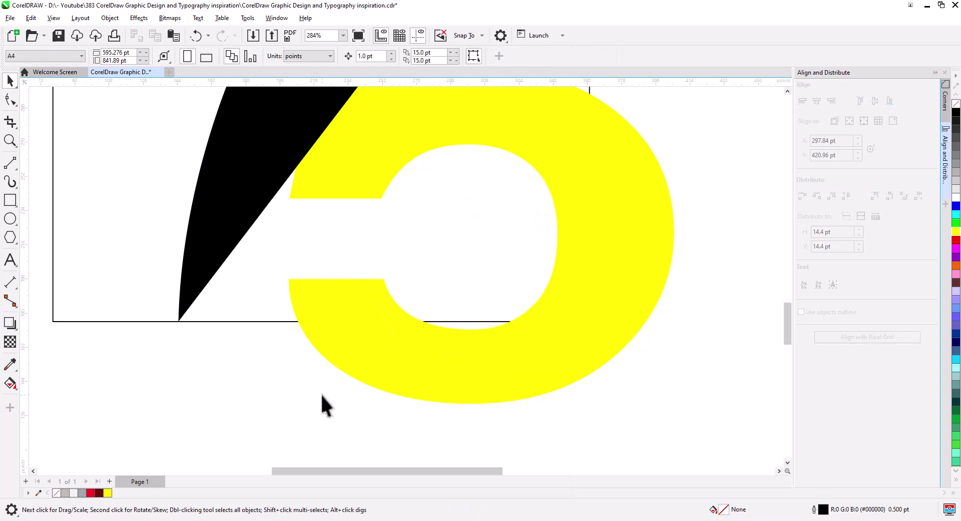
Step: Trim the square with the yellow 5 and delete the 5, leaving its cutout in the square
scroll(393, 374, down, 4)
drag(401, 371, 435, 413)
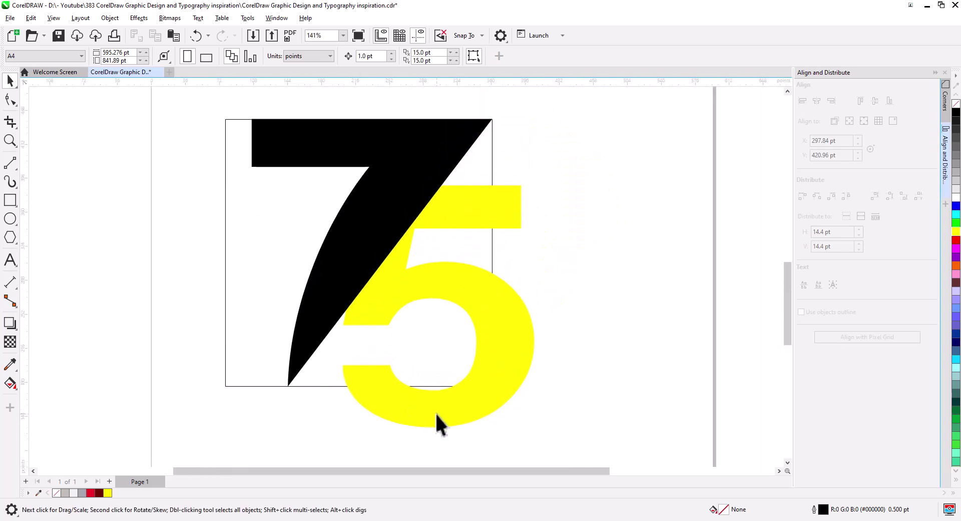
click(434, 412)
shift+click(281, 236)
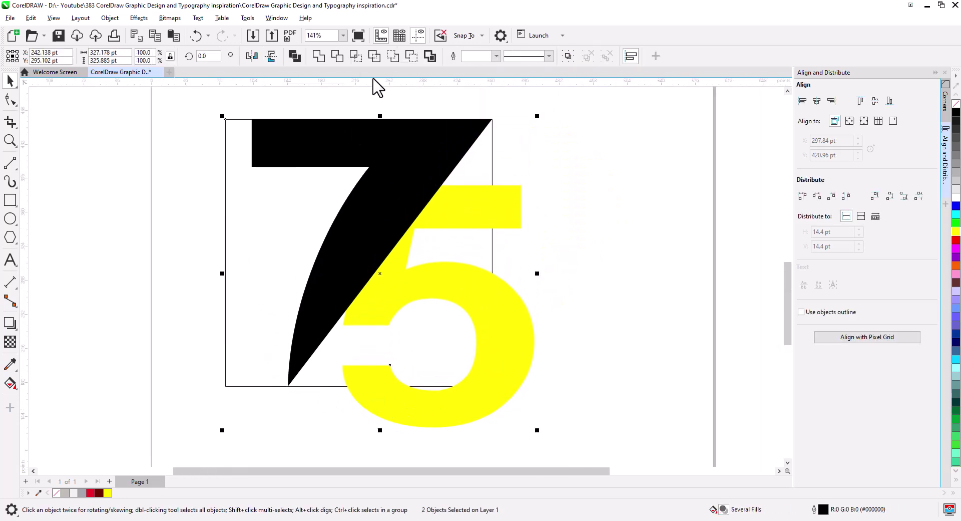
click(532, 346)
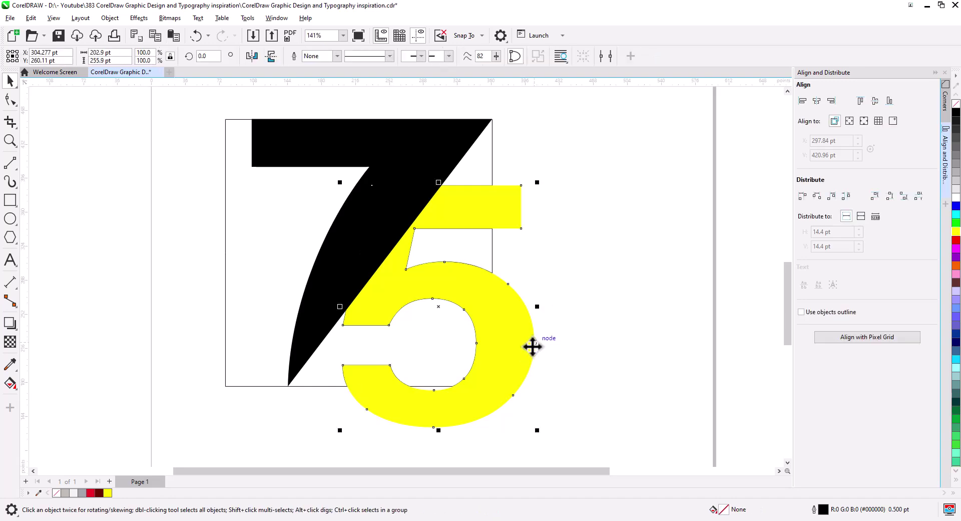
key(Delete)
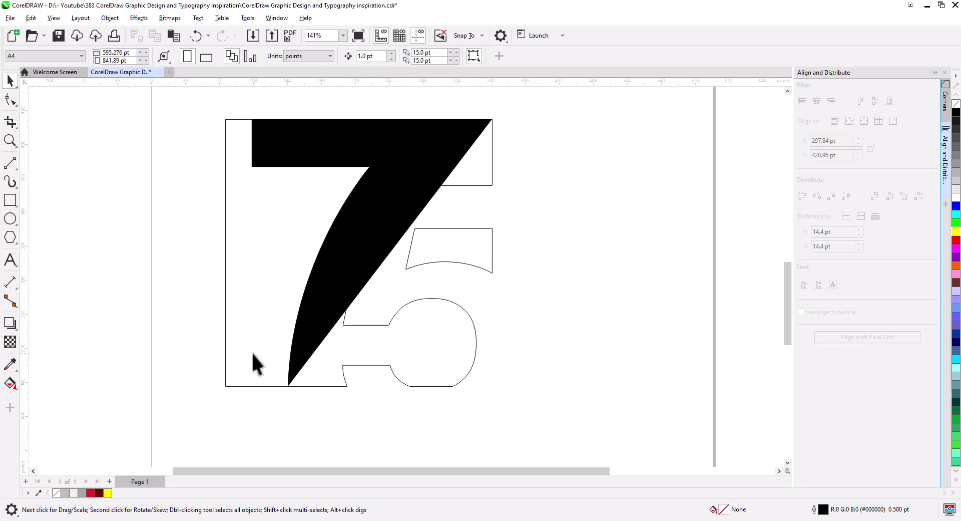
Step: Use Smart Fill to create green shapes from the three enclosed regions between the 7's diagonal edge and the square's right side
click(10, 383)
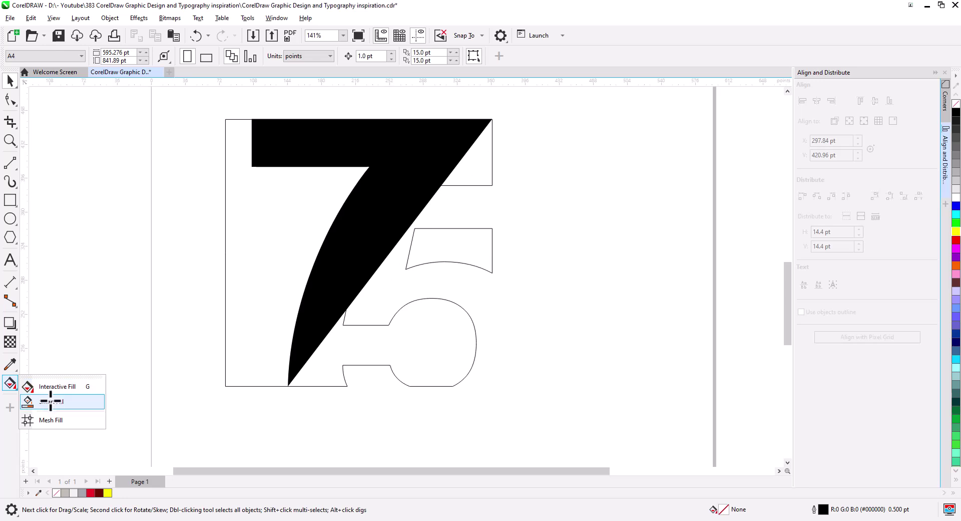
click(47, 401)
click(413, 362)
click(452, 251)
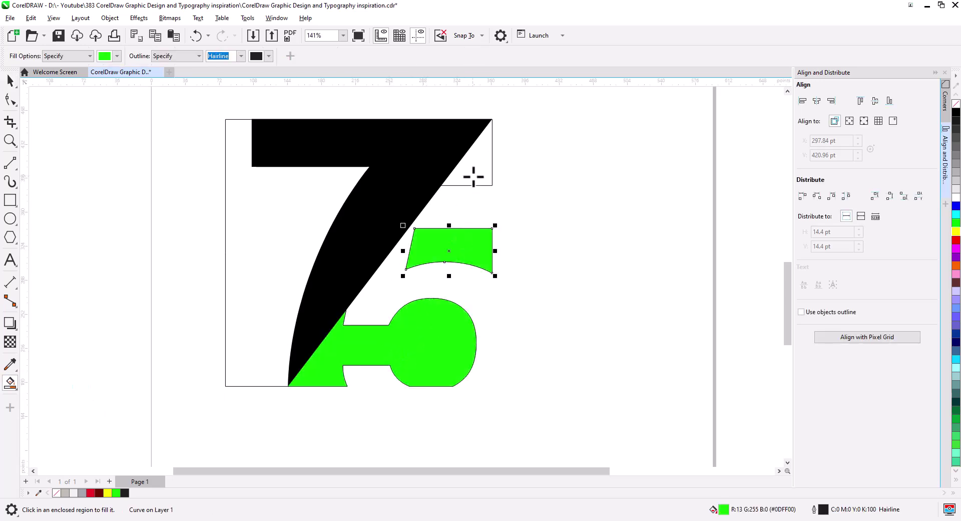
click(472, 175)
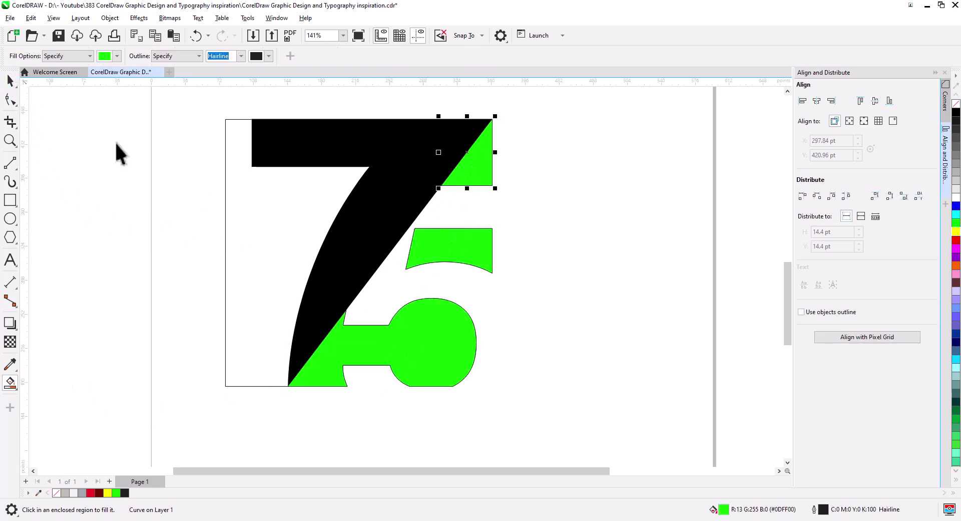
Step: Combine the three green shapes into one object and fill it with grey
key(space)
shift+click(463, 256)
shift+click(436, 350)
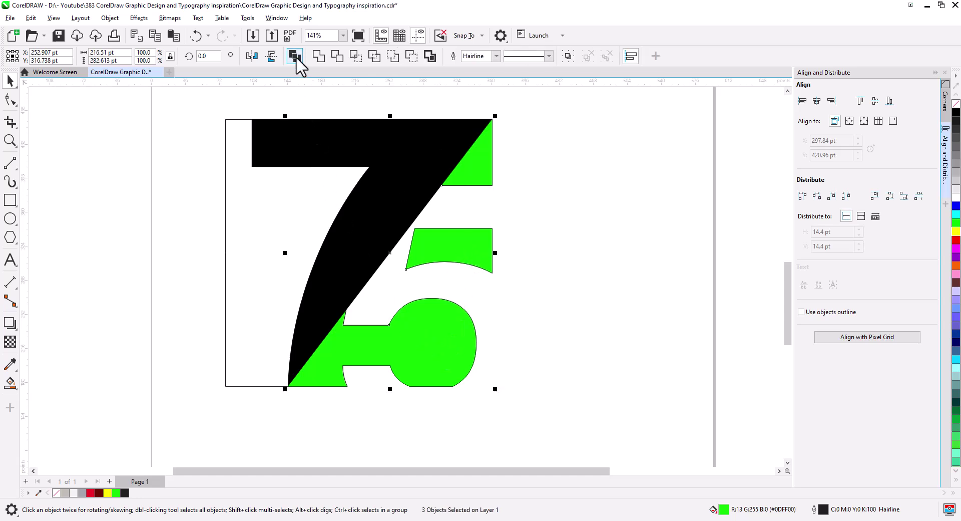
click(295, 56)
click(82, 493)
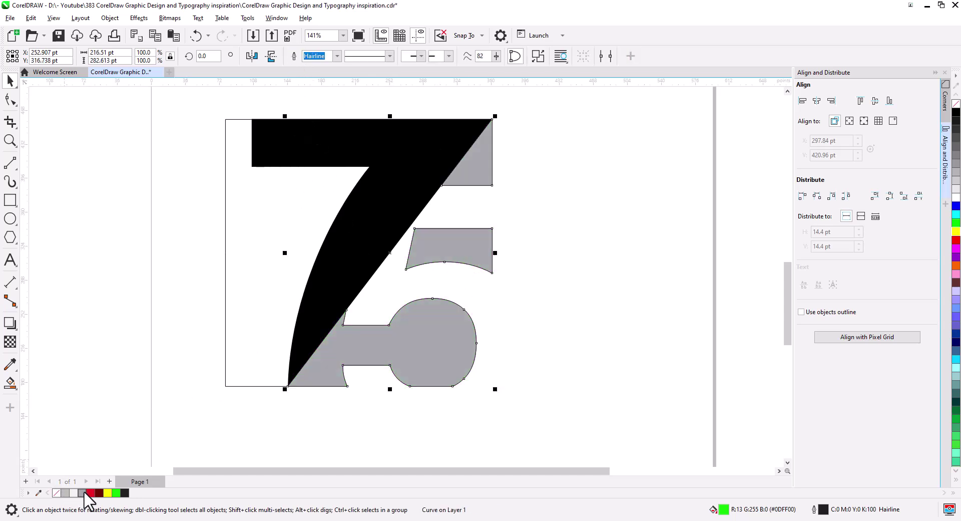
click(90, 379)
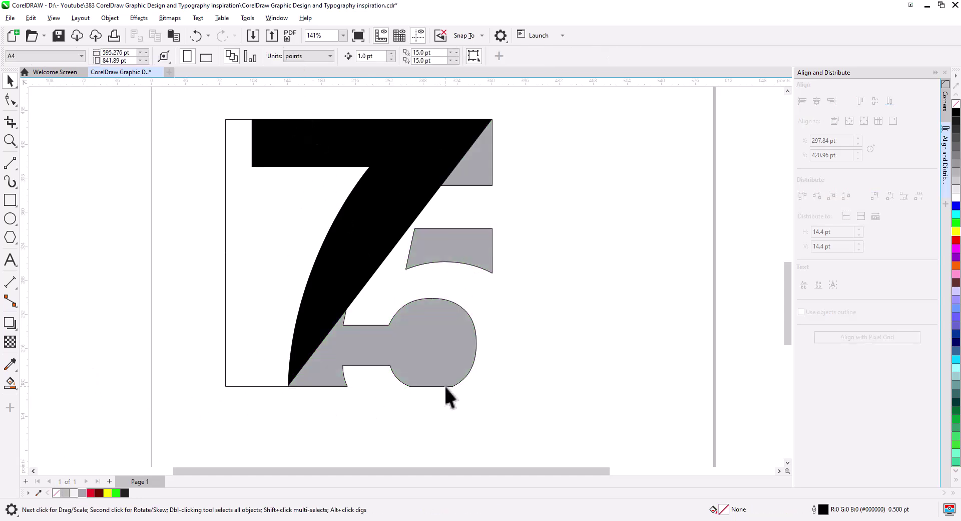
Step: Fill the black 7 with red (#ED1B24)
click(371, 242)
click(91, 492)
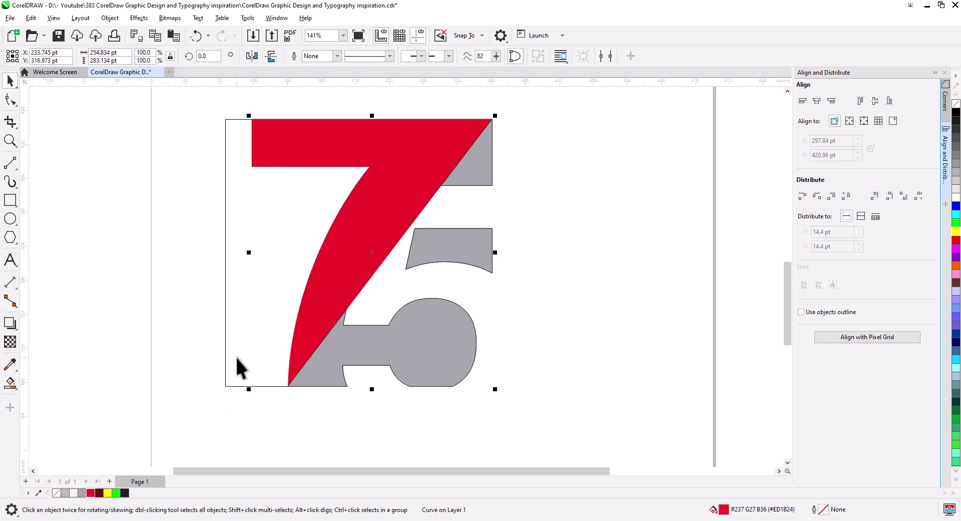
drag(237, 356, 261, 377)
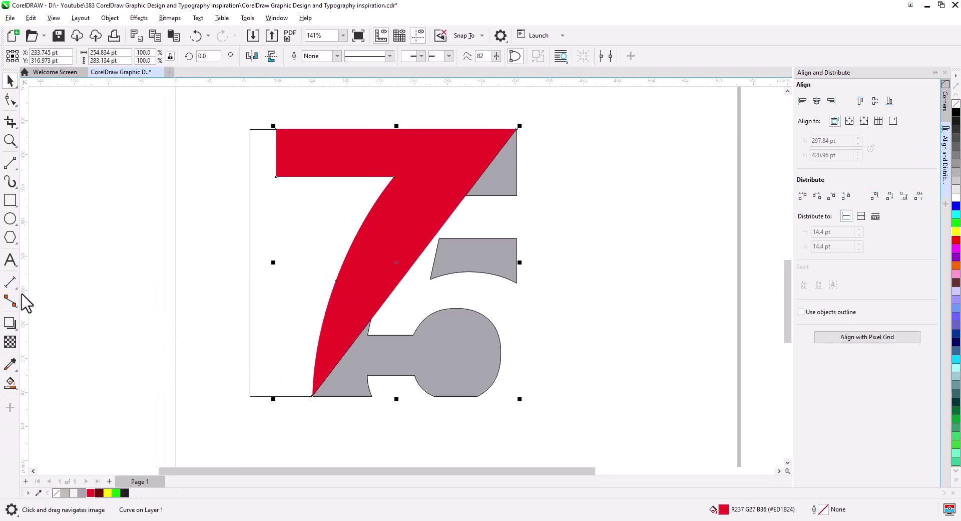
Step: Apply a linear fountain fill to the 7 from dark red at its diagonal edge to red at its upper left arm
click(11, 384)
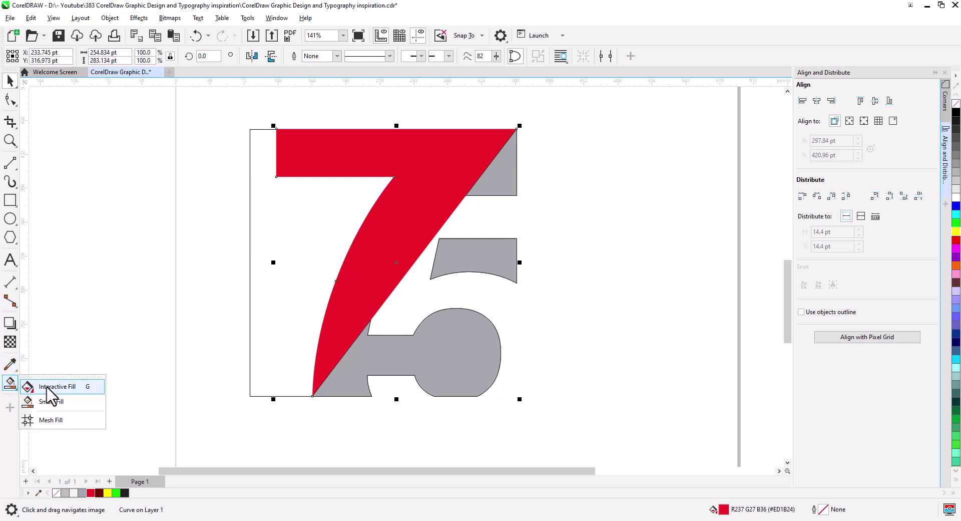
click(50, 384)
drag(433, 230, 323, 176)
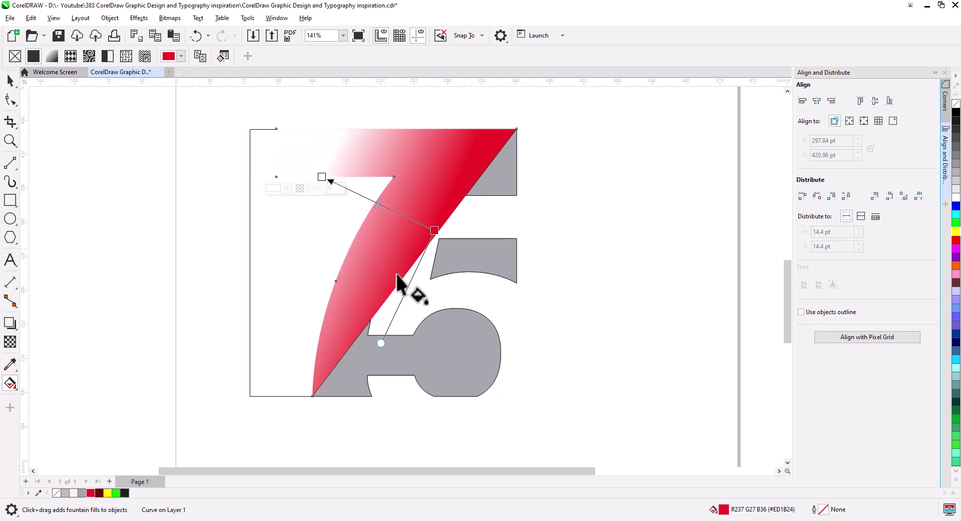
drag(381, 344, 349, 345)
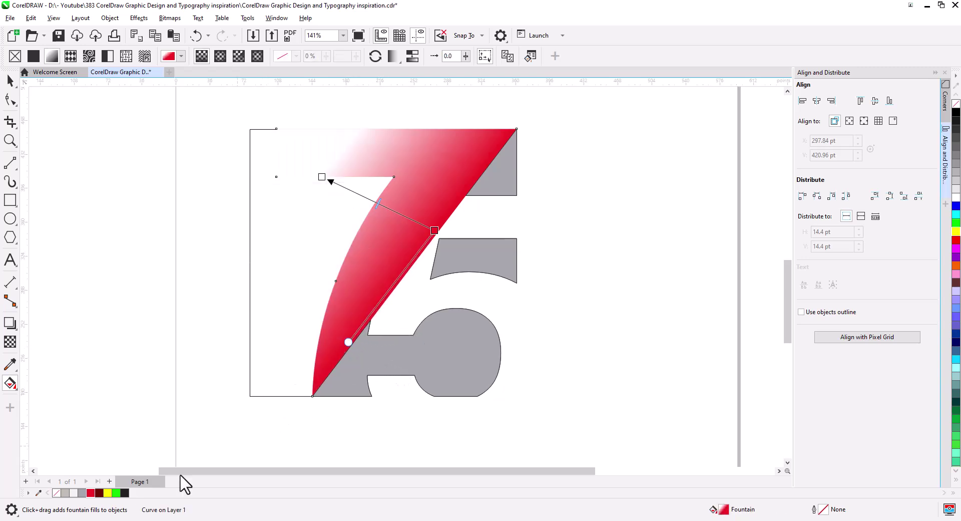
drag(91, 493, 321, 177)
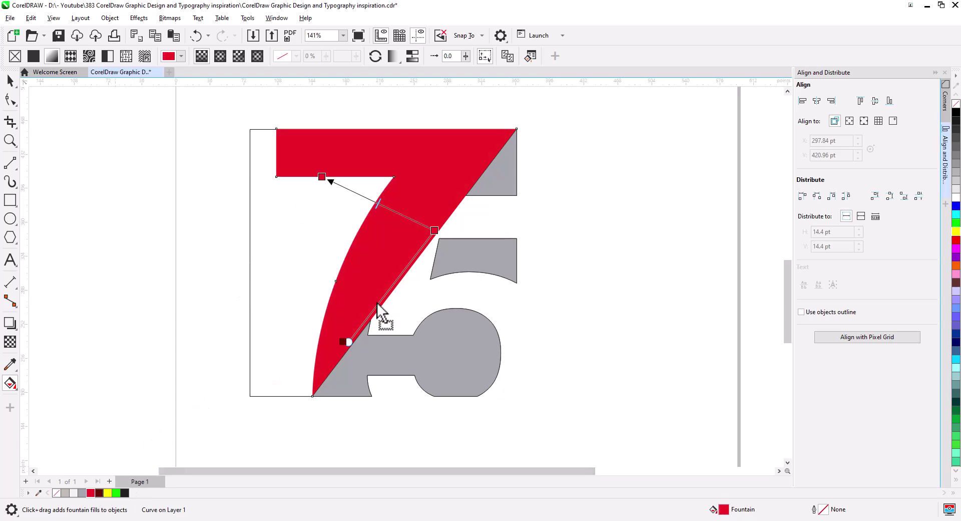
drag(439, 228, 437, 235)
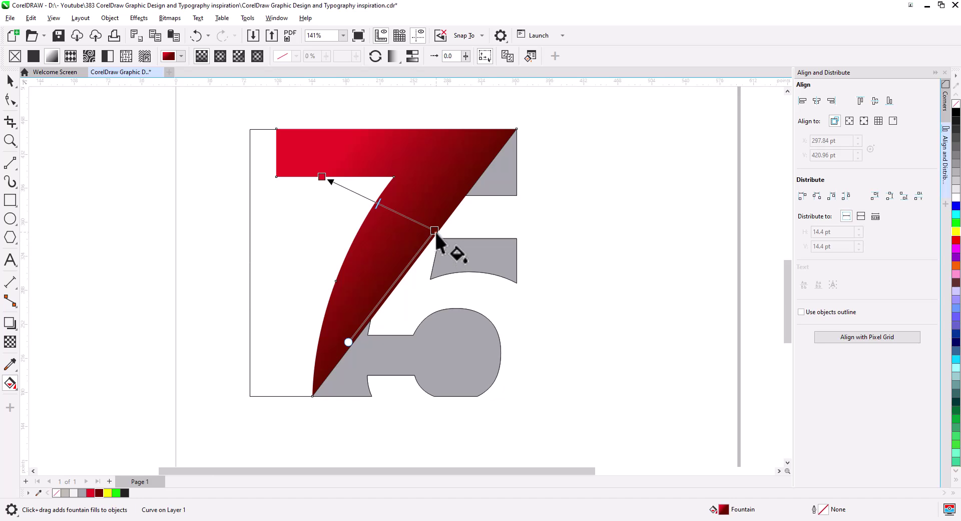
Step: Extend the fountain fill's dark end beyond the 7's diagonal edge, shift the midpoint toward it, and pull the red end closer
mouse_move(436, 233)
mouse_down()
mouse_move(447, 248)
mouse_move(452, 242)
mouse_up()
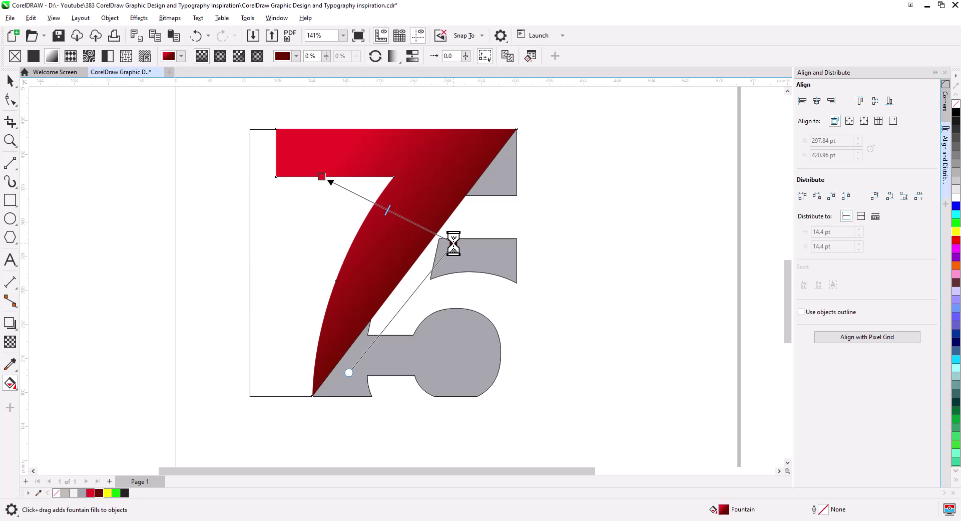
click(322, 177)
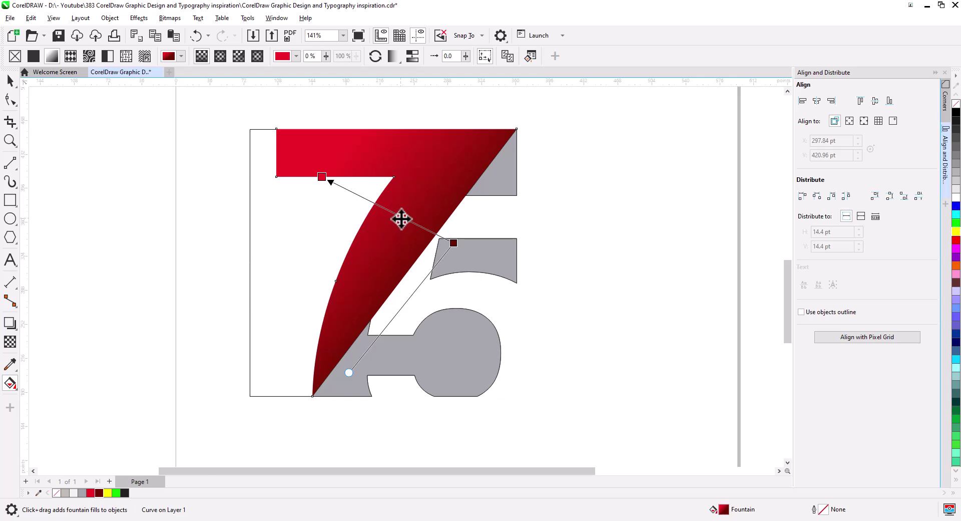
click(351, 374)
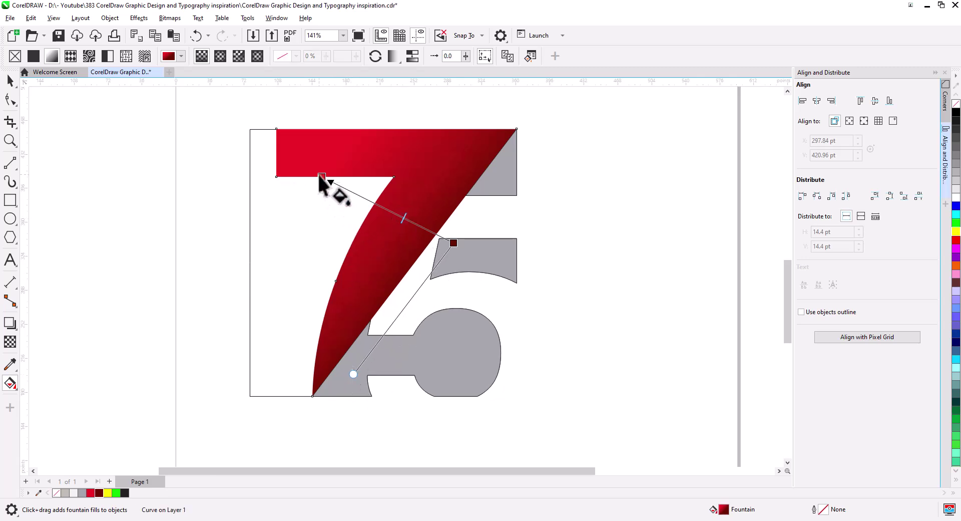
drag(323, 176, 356, 193)
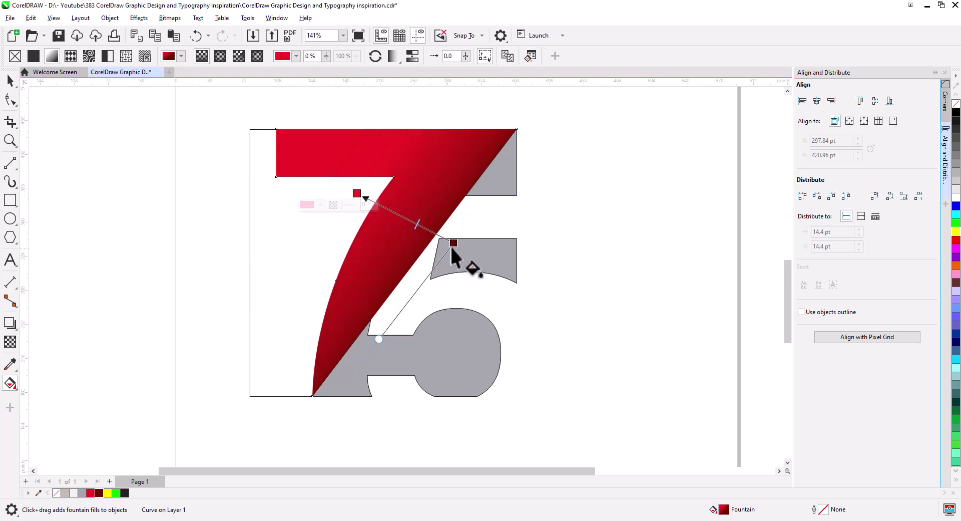
Step: Move the 7's fountain fill dark end and angle handle onto its diagonal edge, and the red end onto its curved stem edge
drag(454, 242, 435, 235)
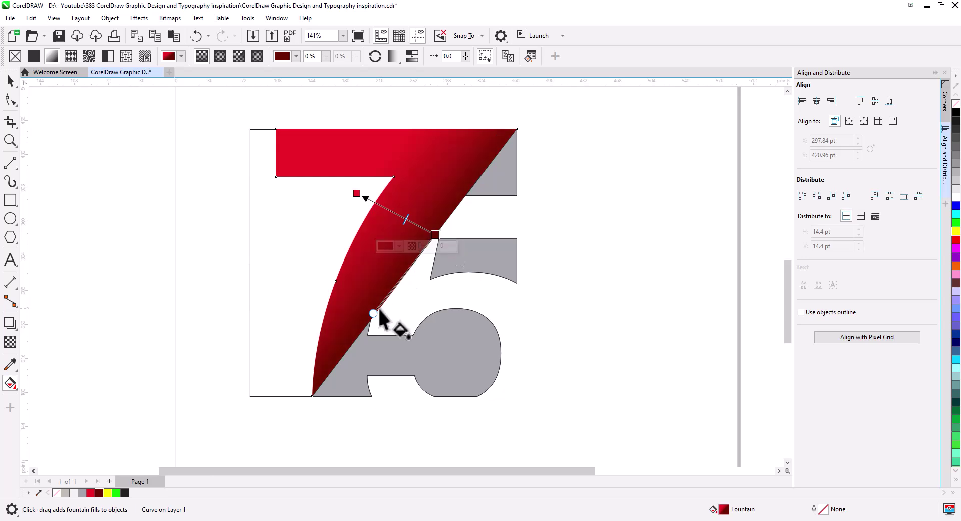
drag(373, 319, 375, 314)
drag(356, 193, 378, 206)
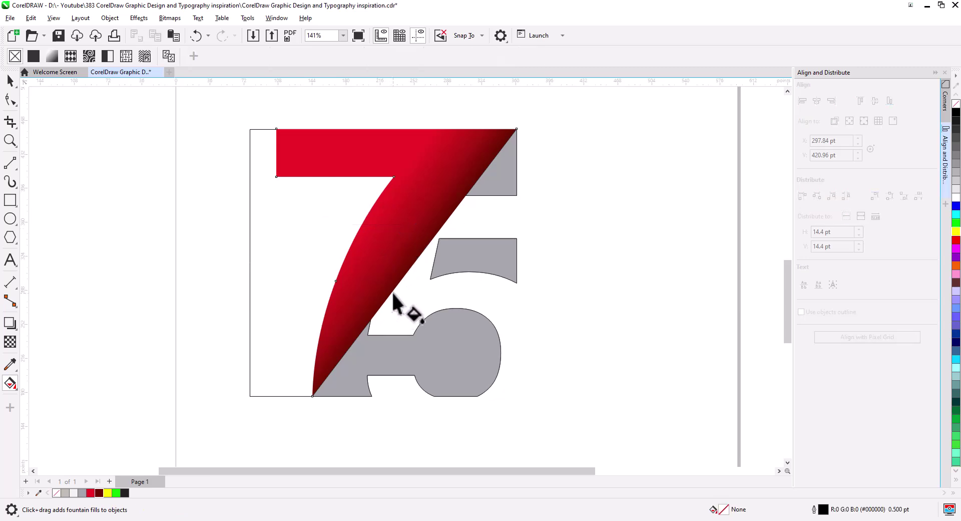
drag(391, 296, 388, 299)
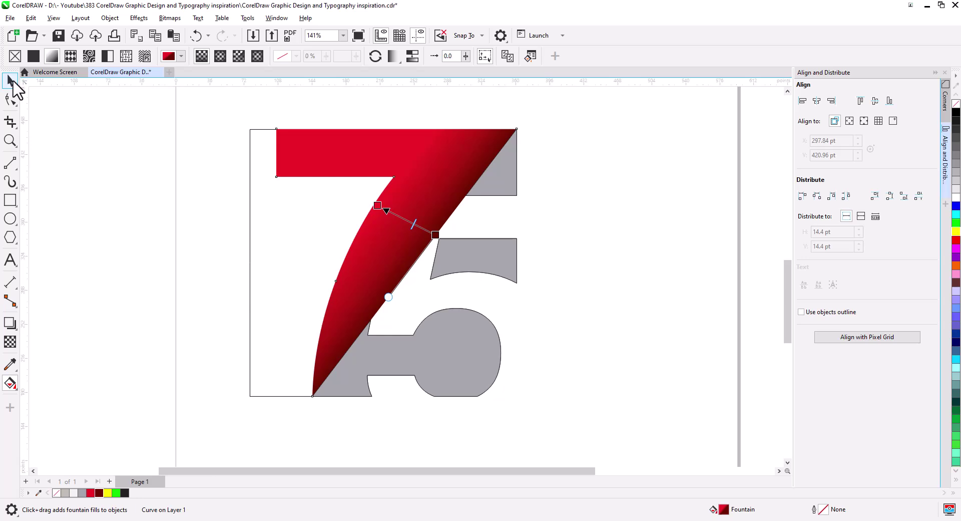
scroll(240, 206, up, 1)
click(10, 81)
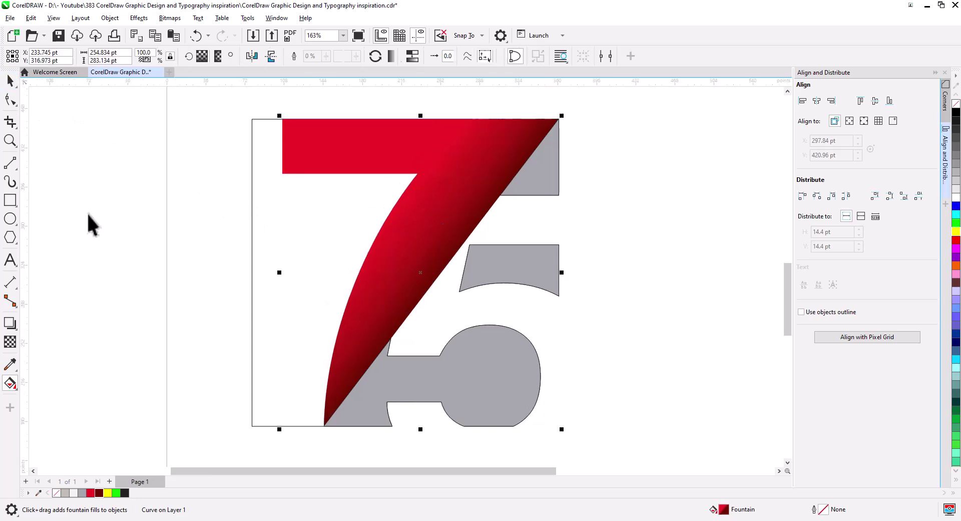
click(90, 224)
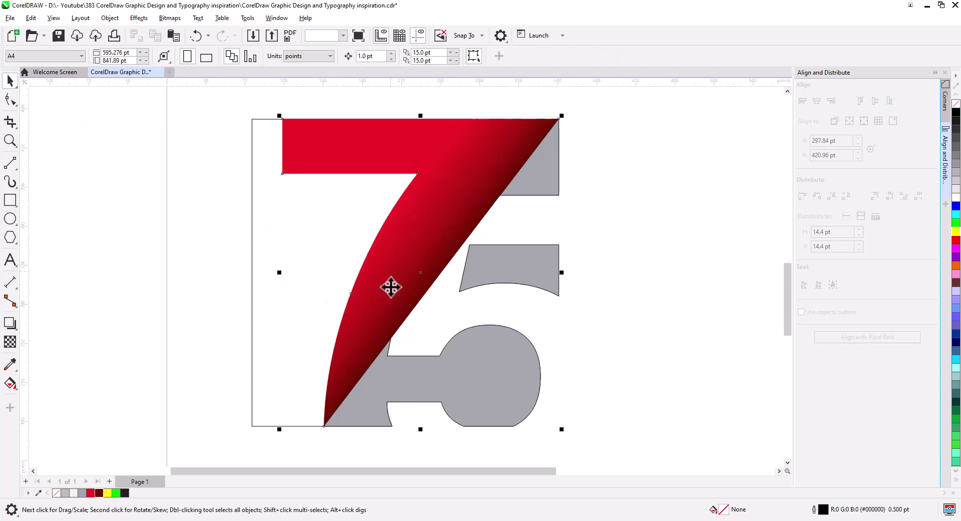
Step: Convert the 7's straight top edge to a curve and bow its middle slightly downward
scroll(386, 307, down, 3)
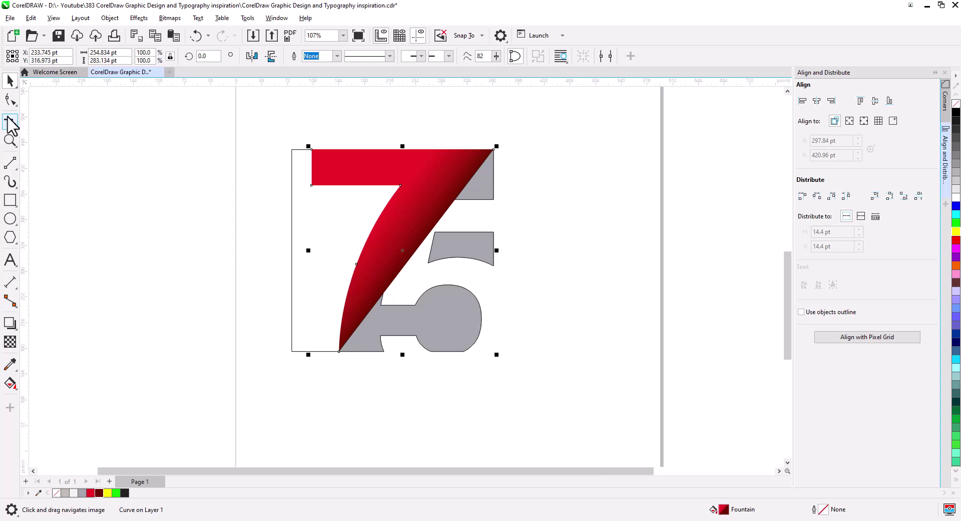
click(10, 100)
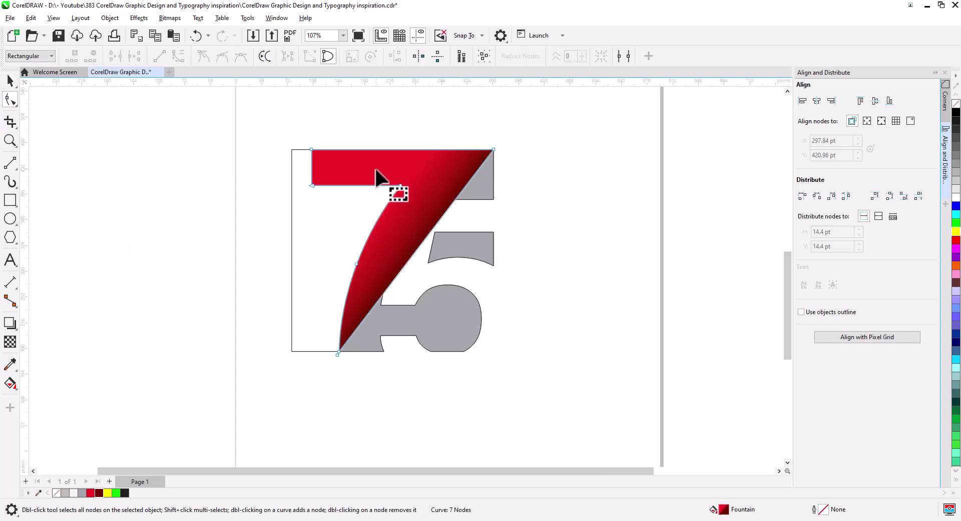
drag(295, 138, 526, 181)
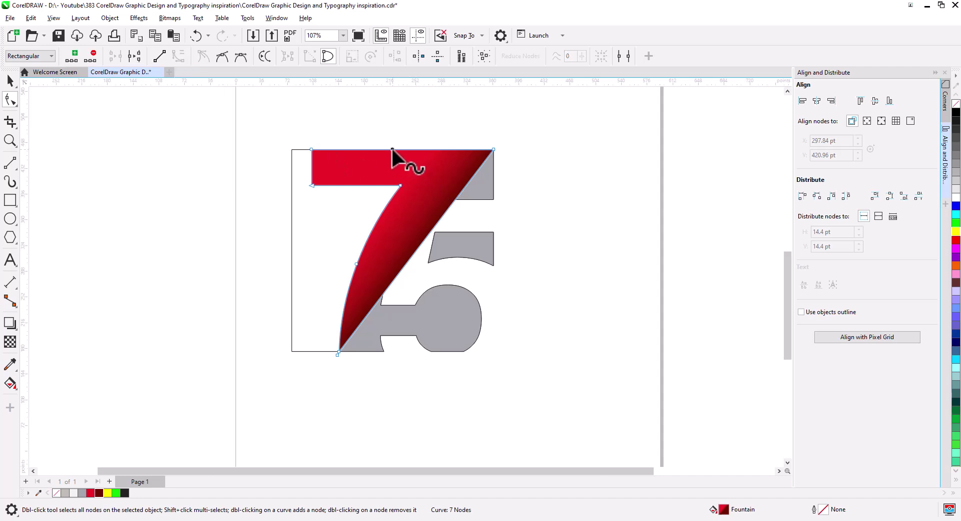
drag(392, 149, 392, 158)
scroll(367, 165, up, 2)
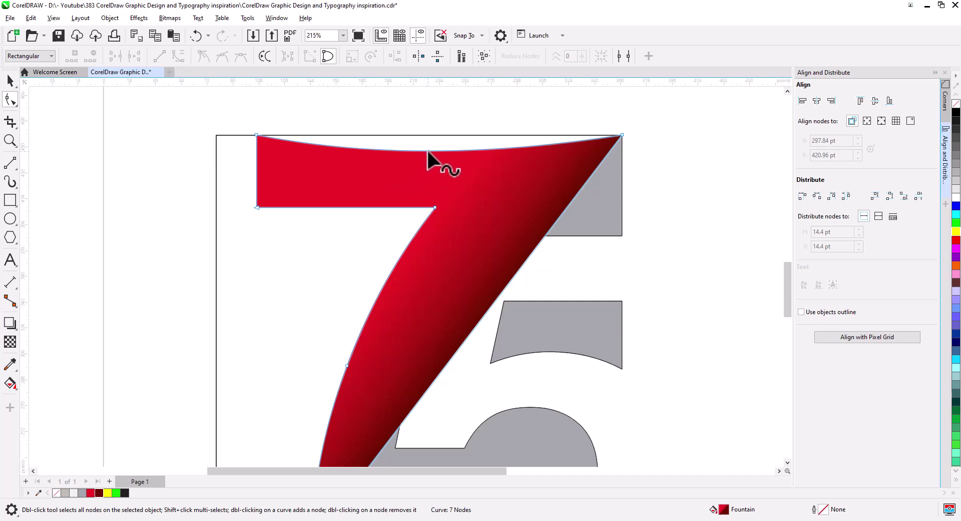
drag(427, 150, 427, 145)
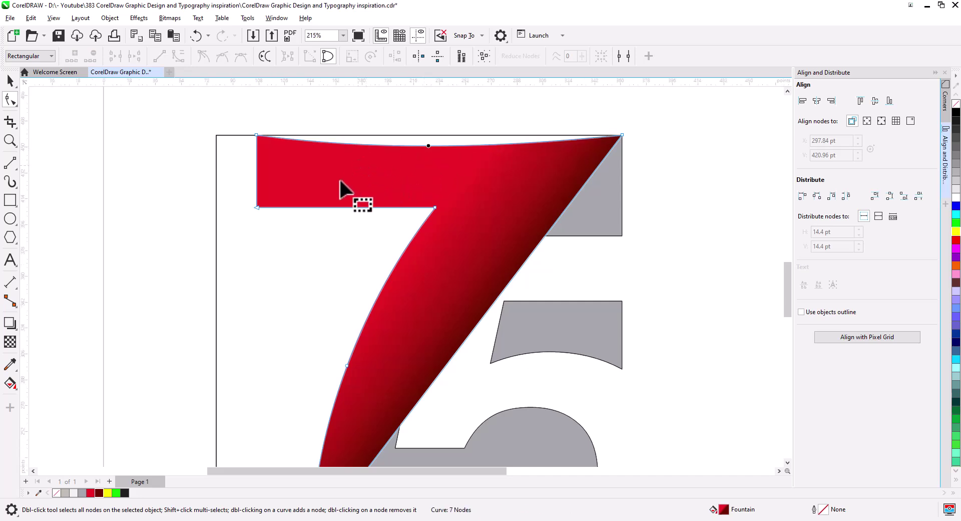
Step: Bow the lower edge of the 7's arm downward and extend the arm's left end to the square's left side
drag(222, 184, 494, 238)
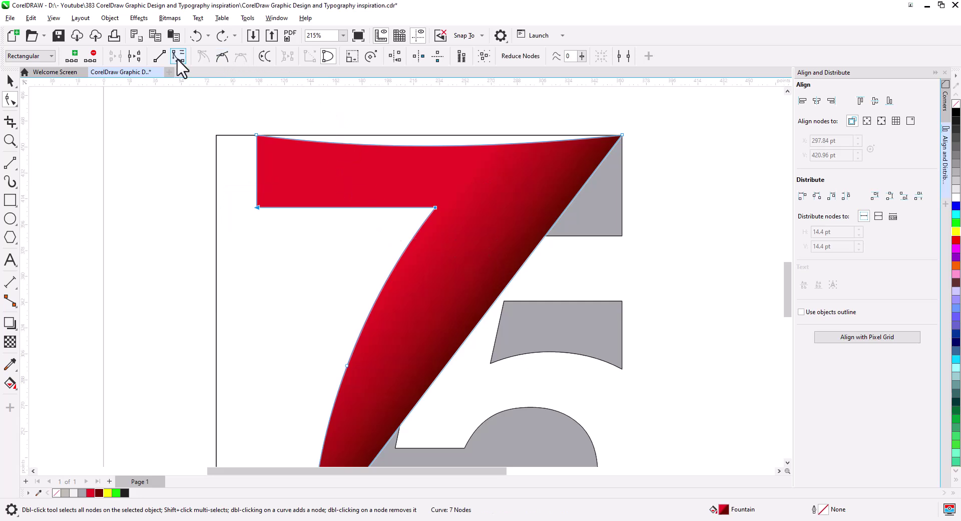
drag(340, 209, 216, 214)
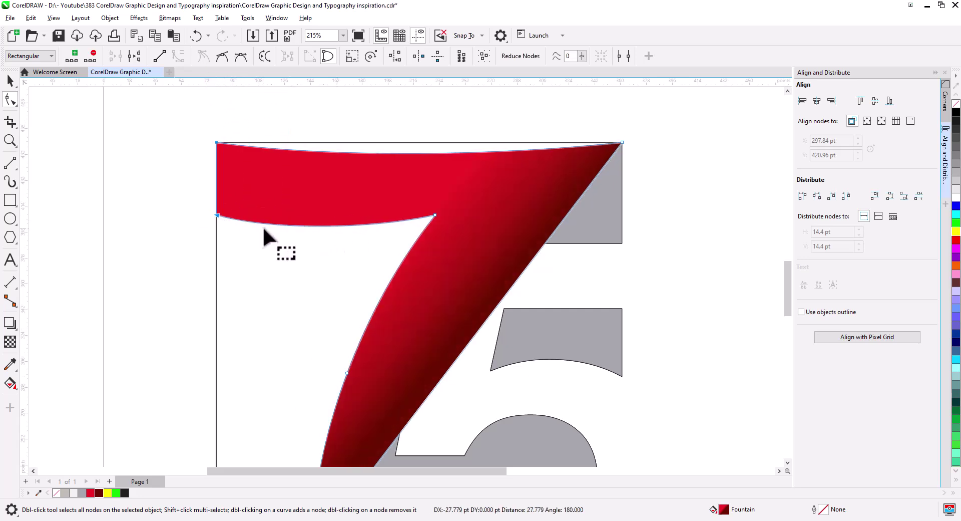
Step: Round the upper left corner of the 7's arm with a 21 pt fillet
drag(272, 185, 316, 201)
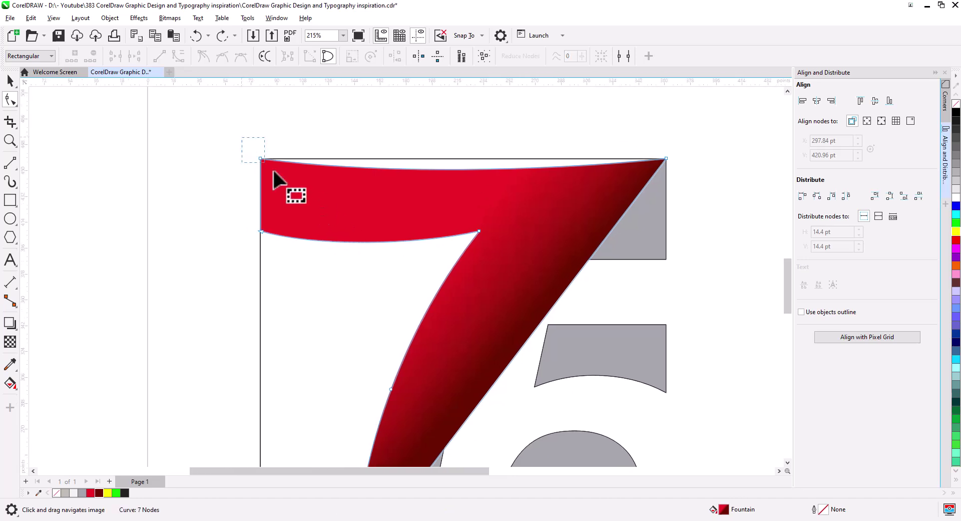
click(945, 100)
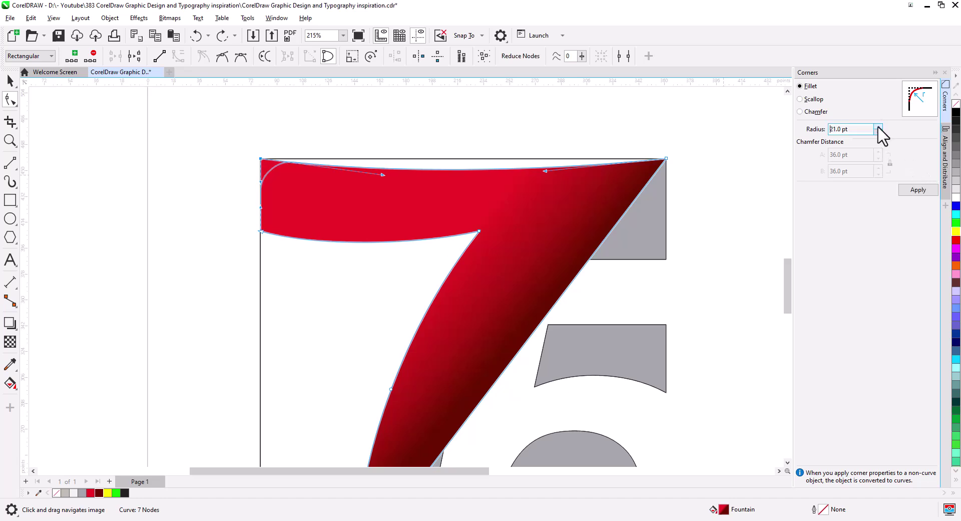
click(917, 192)
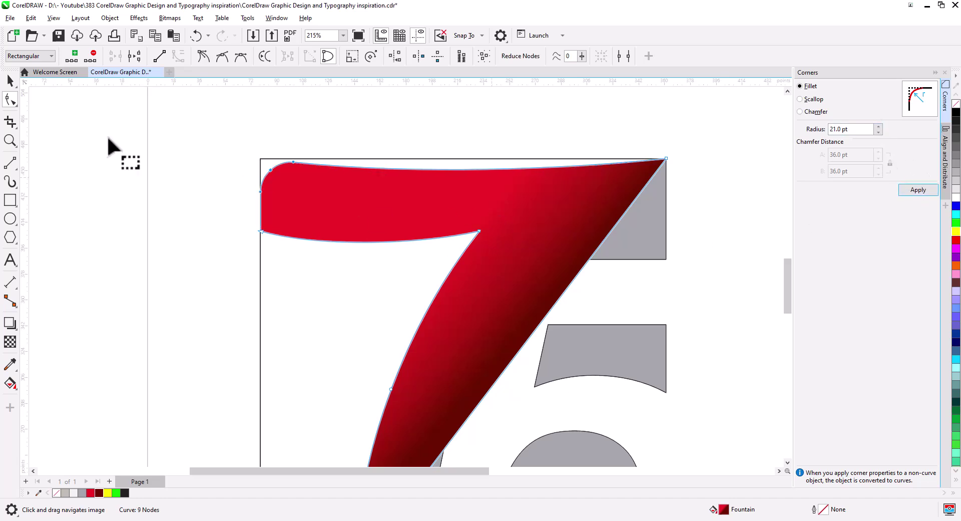
click(9, 82)
click(79, 145)
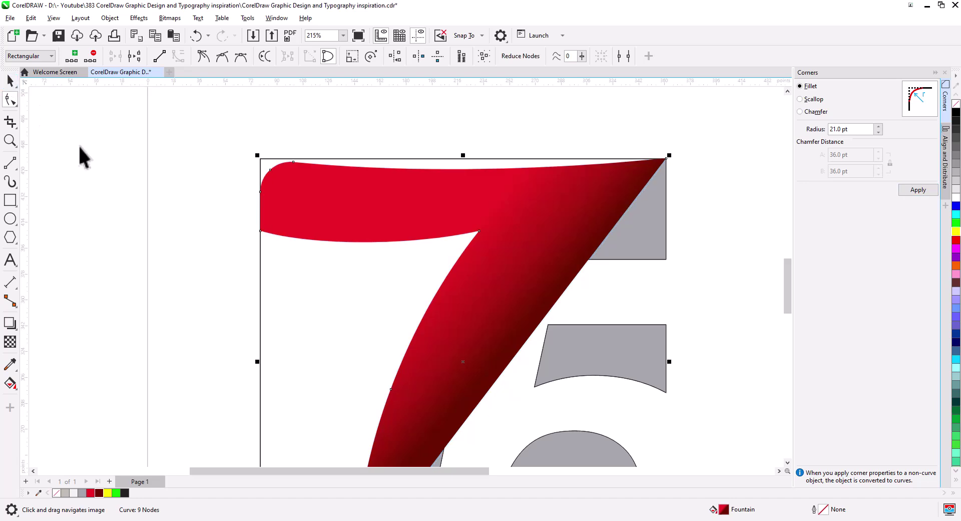
Step: Remove the outlines from the square frame and the grey shapes
click(312, 273)
scroll(386, 293, down, 2)
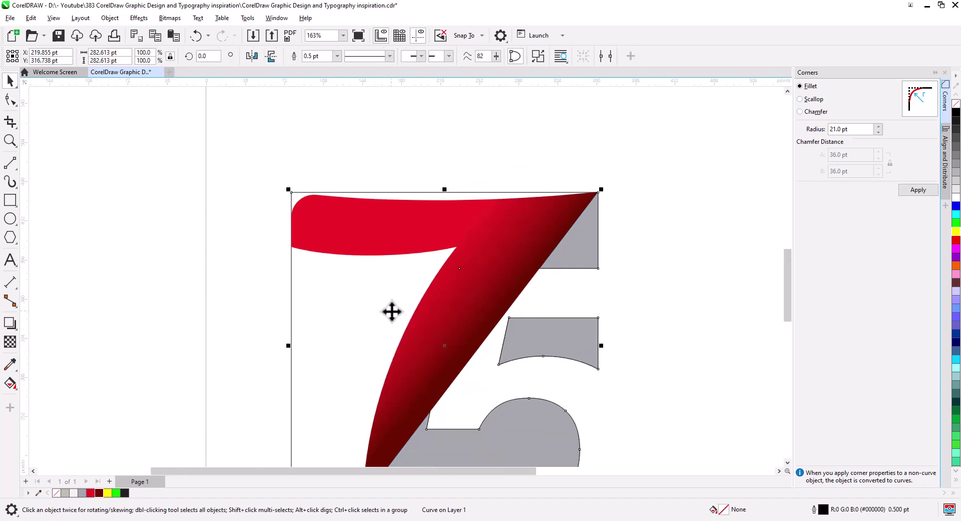
drag(392, 311, 407, 255)
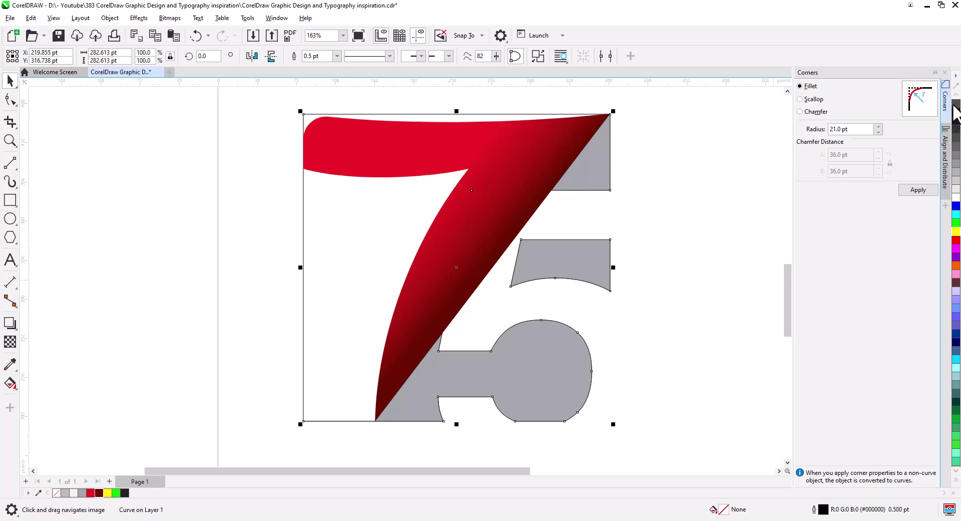
click(701, 278)
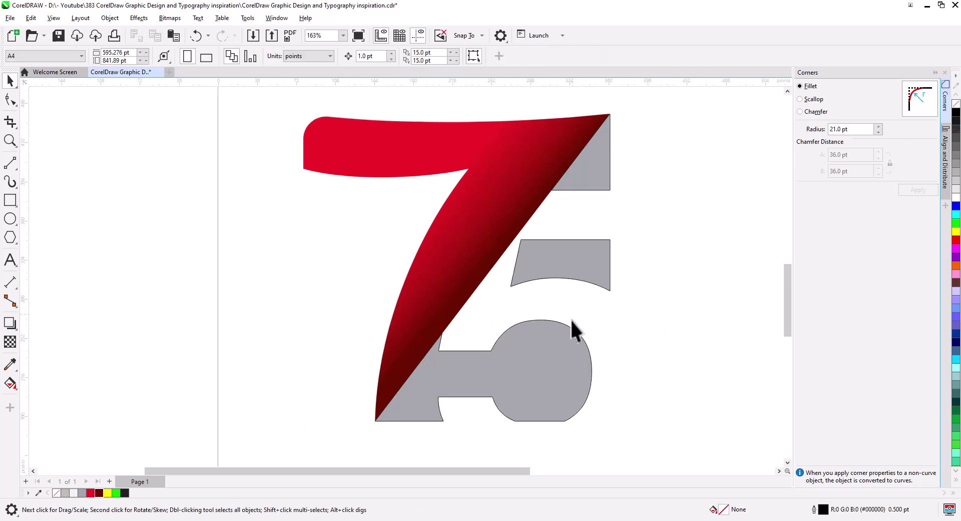
click(563, 345)
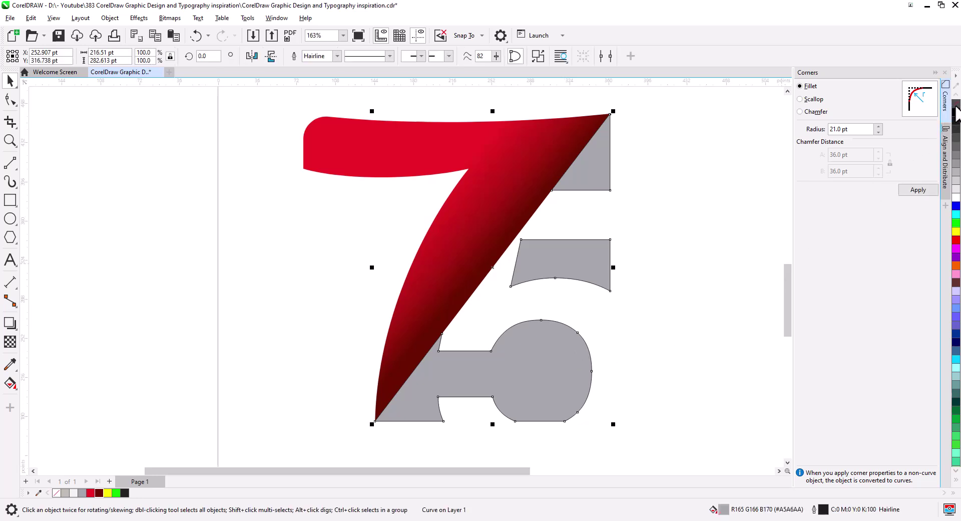
click(721, 306)
Step: Apply a black Multiply drop shadow to the 7 with opacity 100 and feather 5
click(472, 298)
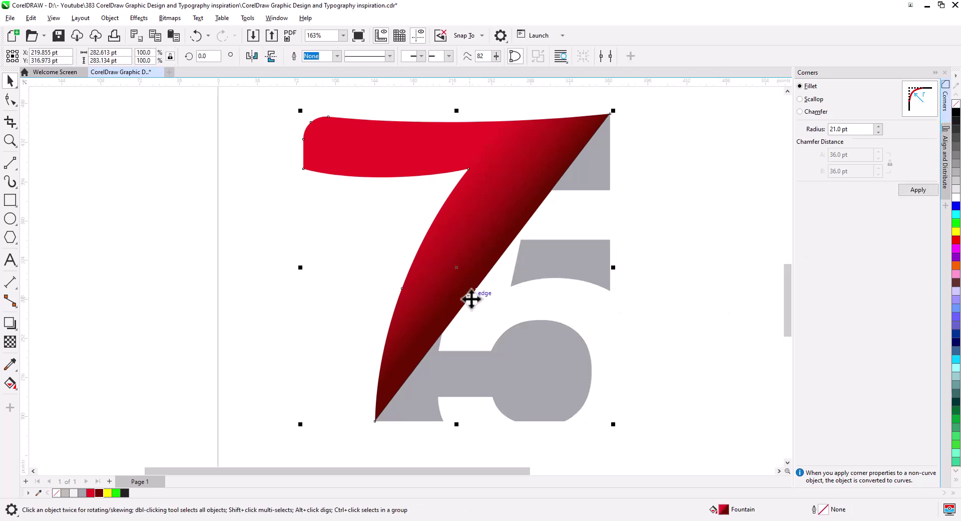
click(10, 323)
drag(493, 244, 611, 394)
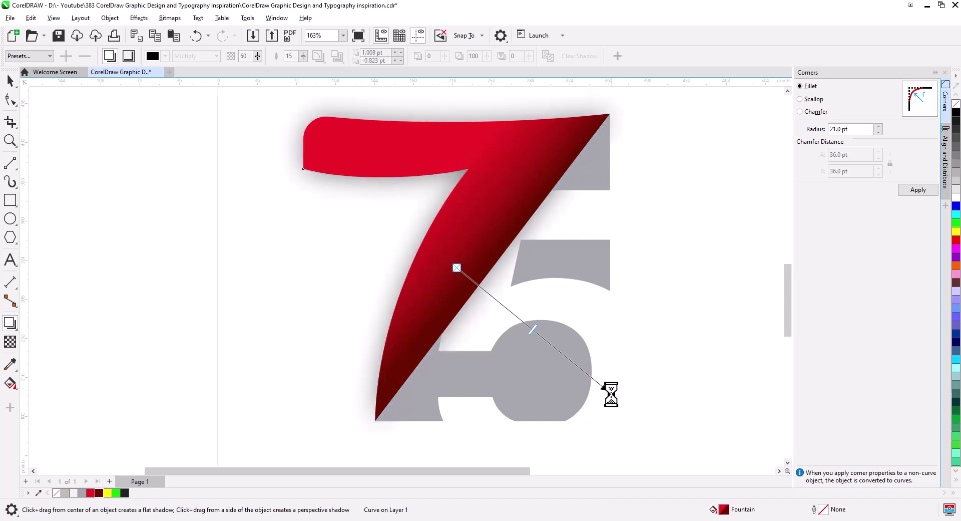
drag(532, 329, 610, 393)
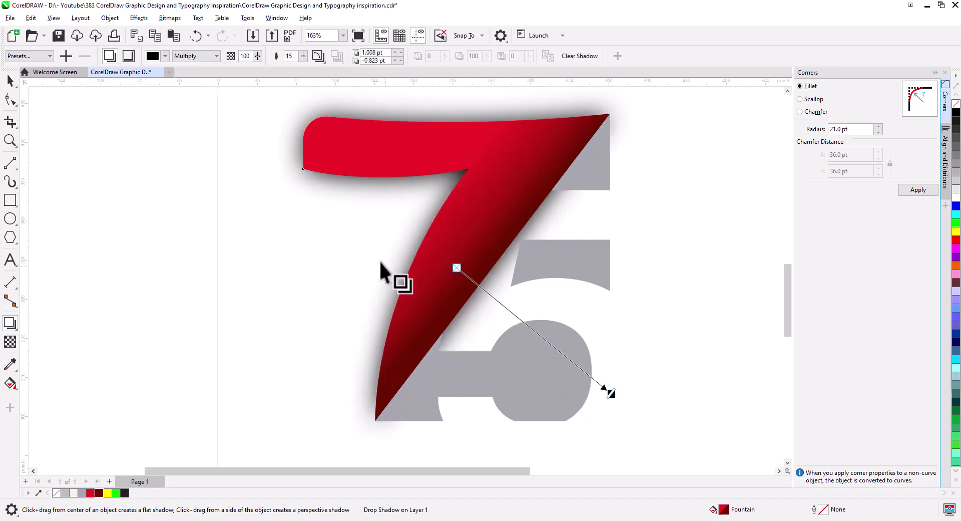
double_click(289, 56)
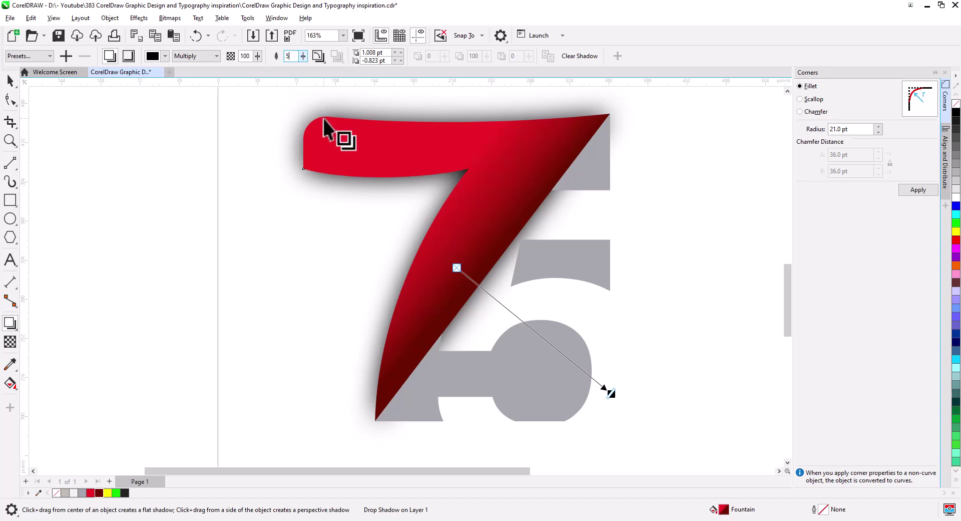
key(Return)
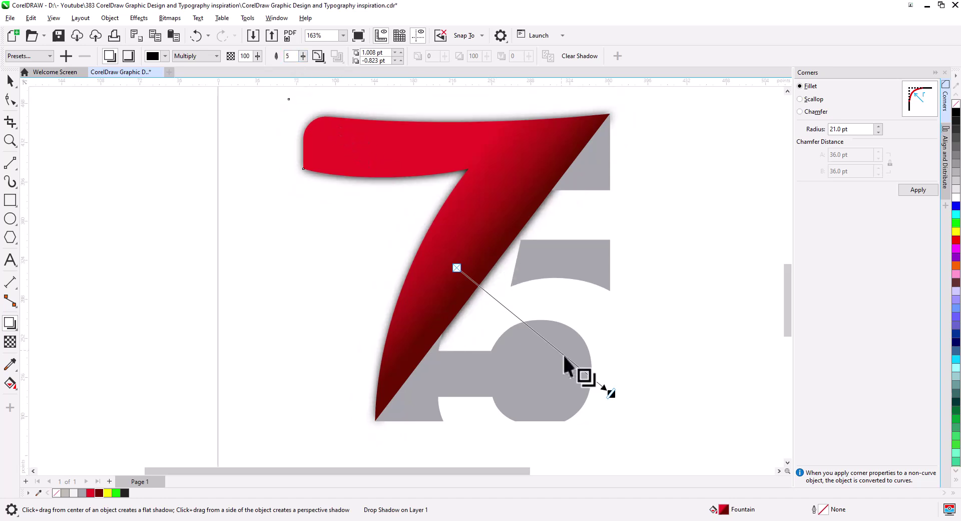
Step: Offset the 7's shadow to 4.236 pt and -3.41 pt, and bring the 7 with its shadow to the front
mouse_move(606, 389)
mouse_down()
mouse_move(616, 399)
mouse_move(611, 393)
mouse_up()
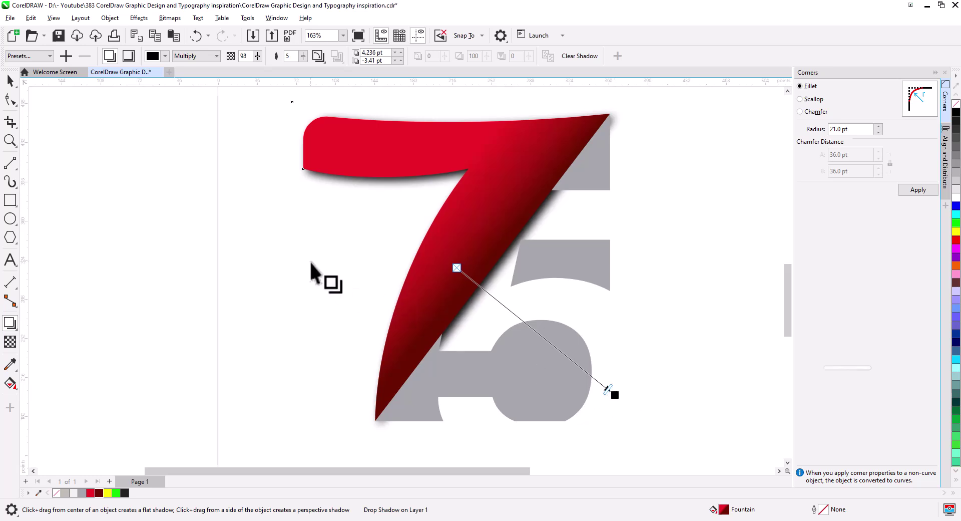
click(10, 81)
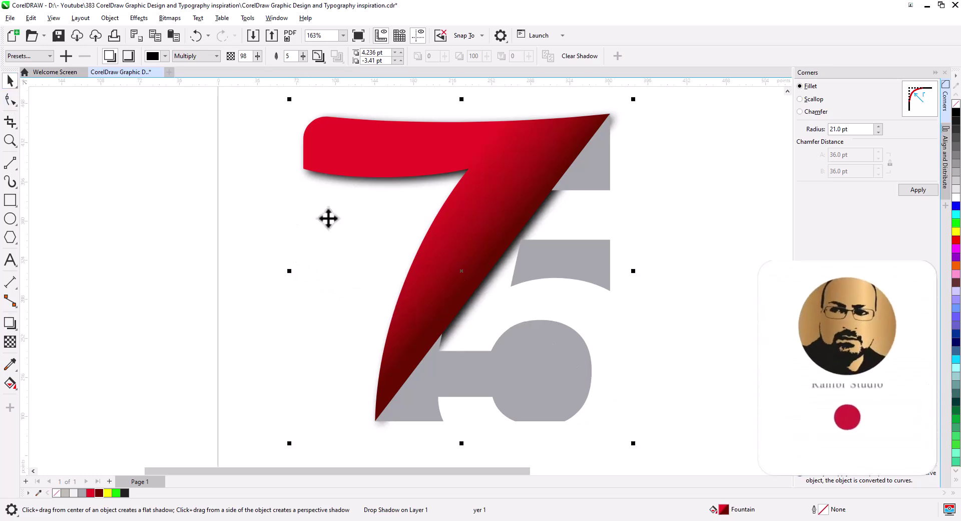
right_click(457, 250)
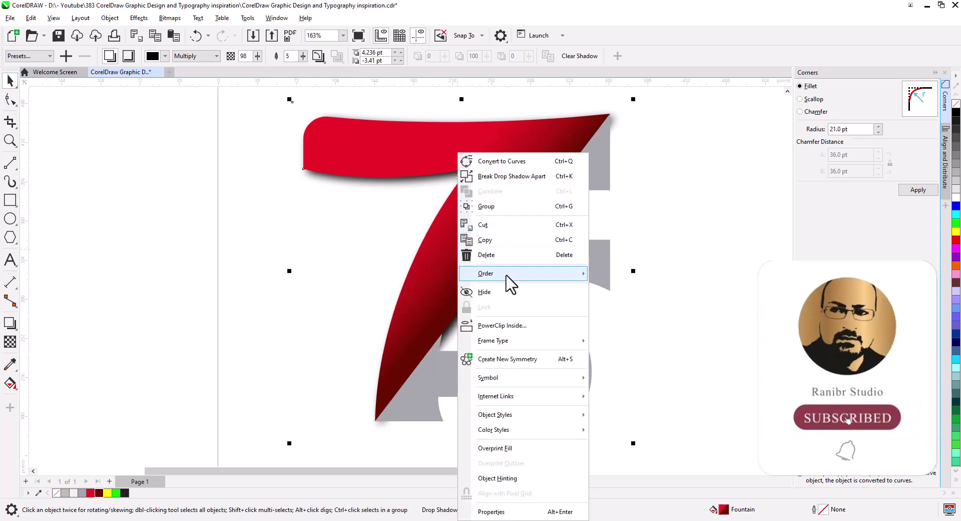
mouse_move(521, 274)
click(632, 278)
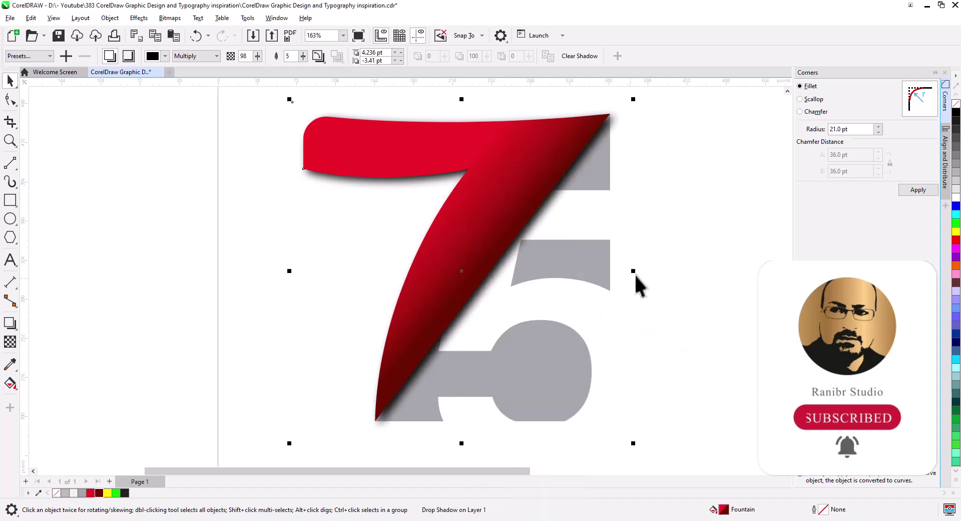
click(678, 233)
Step: Set the opacity of the 7's drop shadow to 88
click(421, 302)
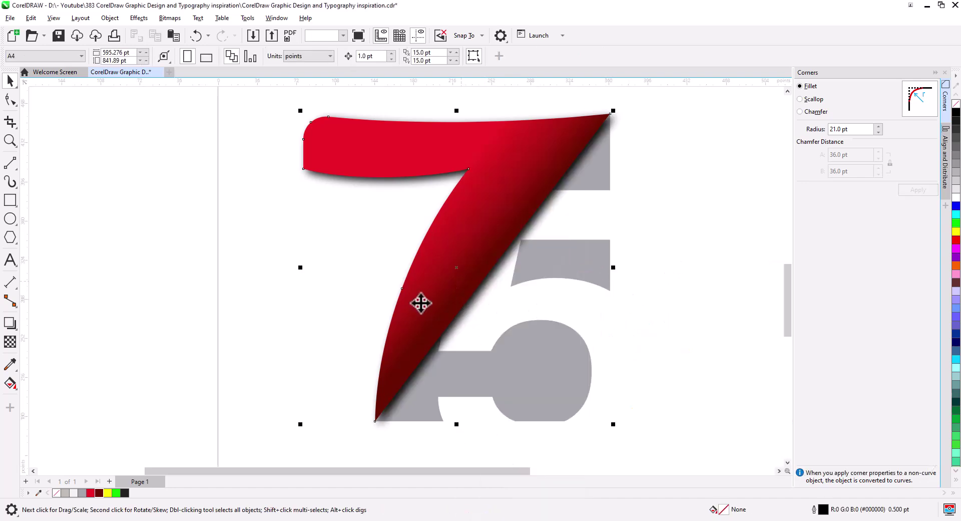
click(10, 323)
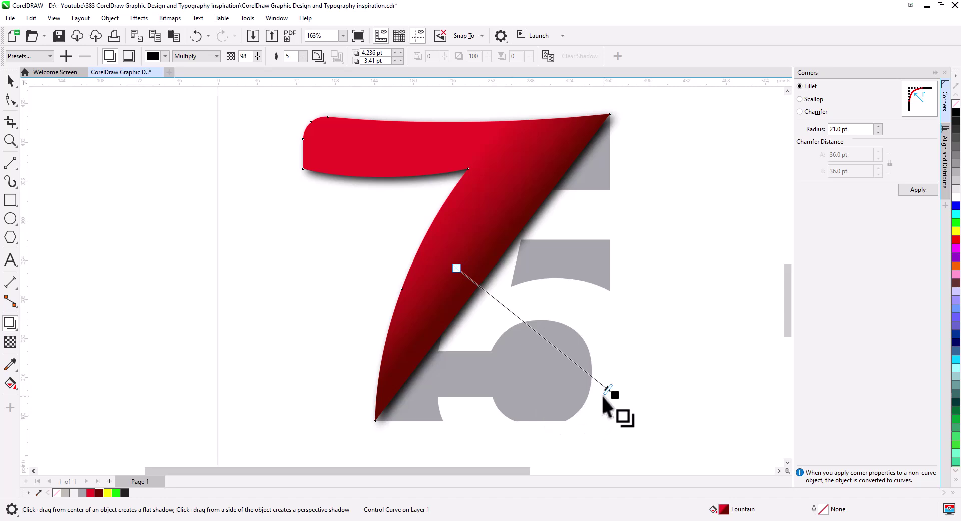
drag(606, 391, 590, 376)
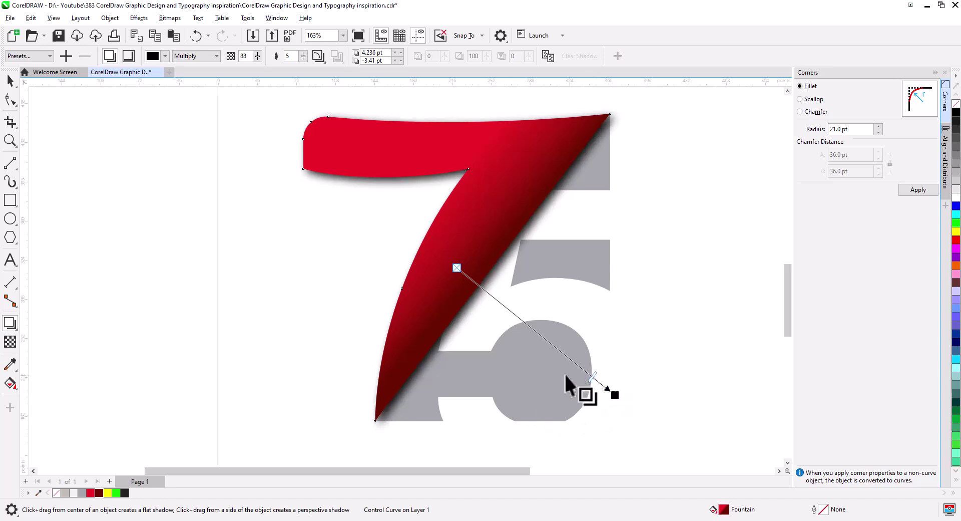
click(9, 80)
click(194, 255)
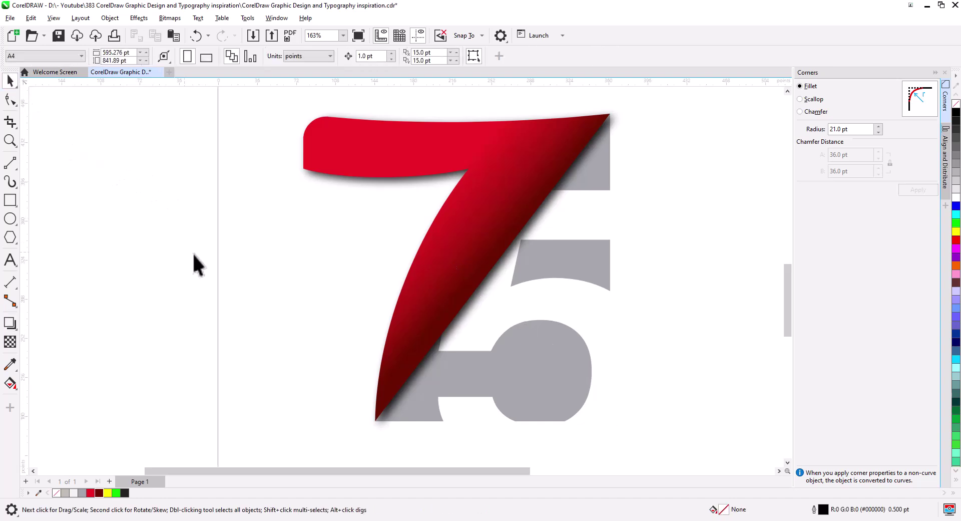
Step: Break the drop shadow apart from the 7
right_click(462, 310)
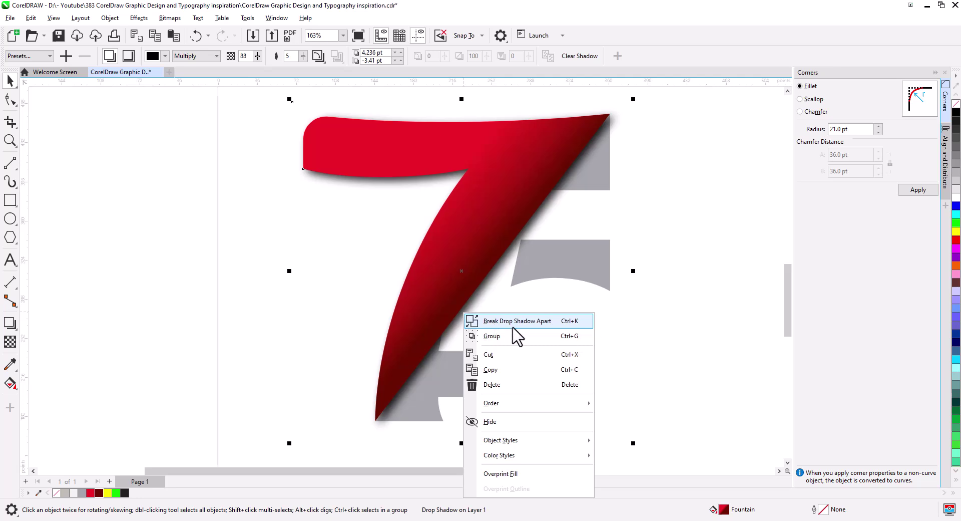
click(497, 326)
click(232, 325)
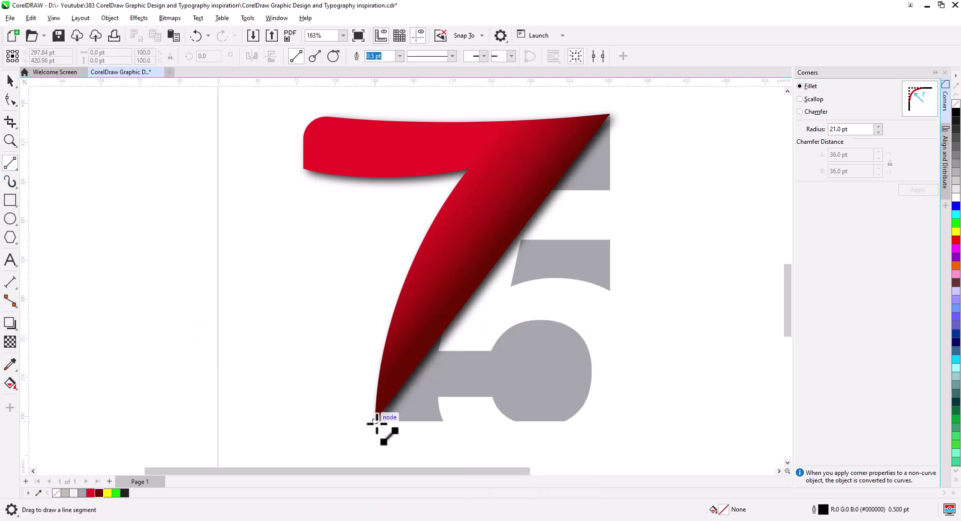
Step: Draw a closed triangle along the 7's diagonal edge and around the grey 5 shapes, aligning its lower side with their base
drag(377, 421, 610, 440)
drag(611, 441, 373, 435)
click(10, 99)
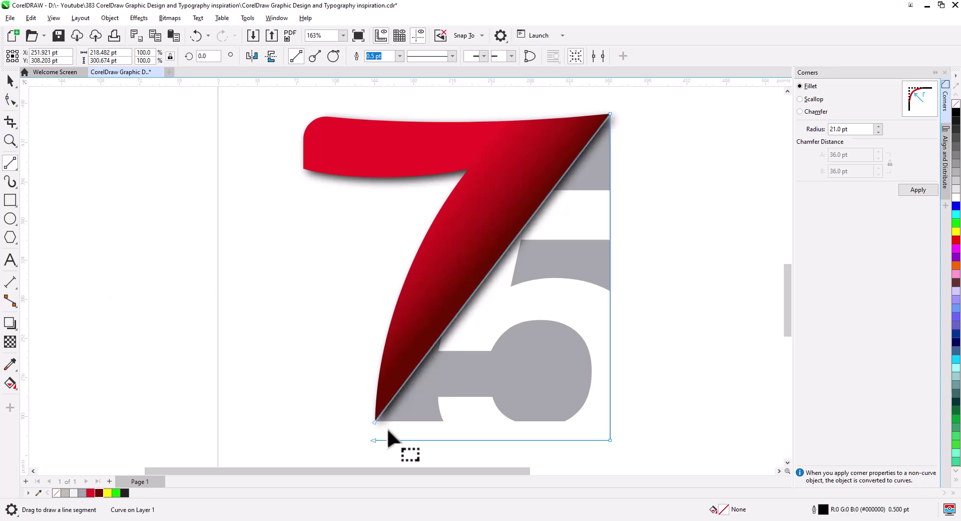
scroll(625, 457, down, 1)
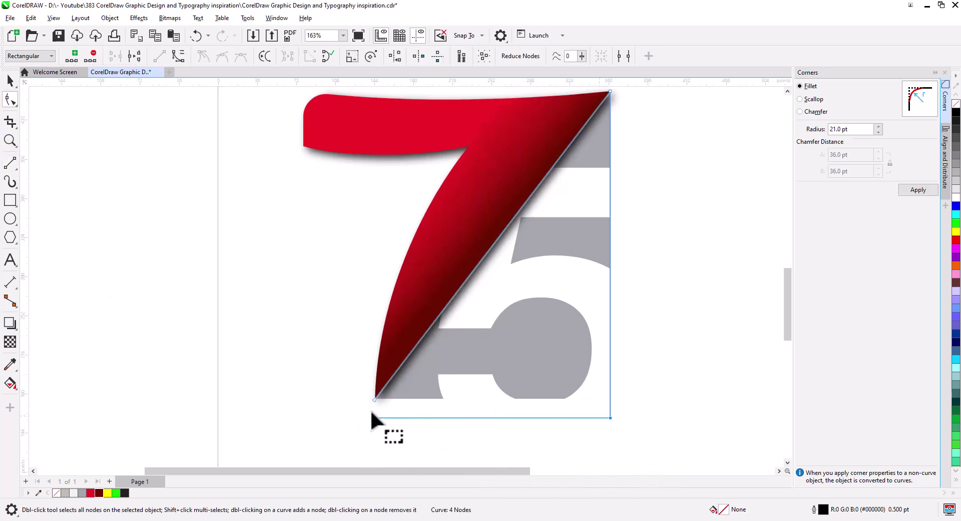
drag(407, 417, 407, 399)
scroll(410, 408, up, 1)
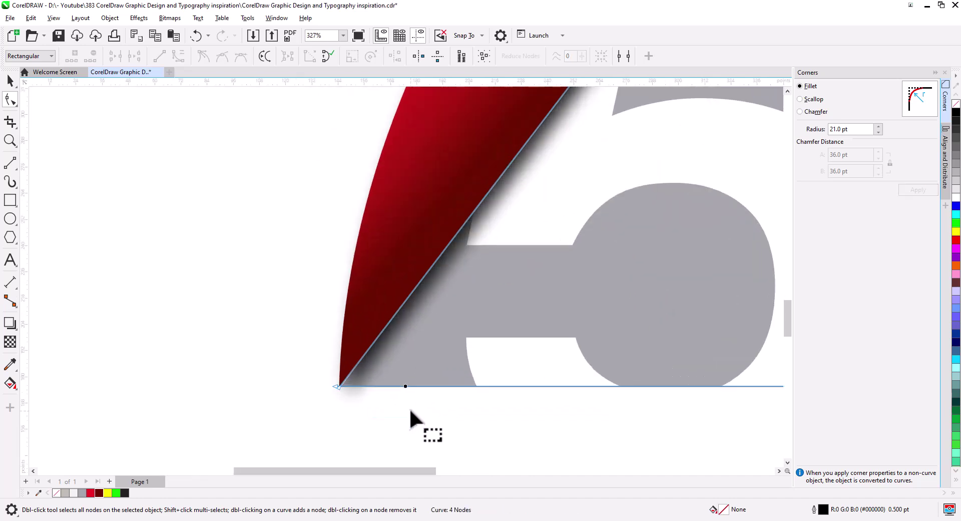
scroll(290, 379, up, 1)
drag(286, 375, 285, 382)
scroll(338, 386, down, 2)
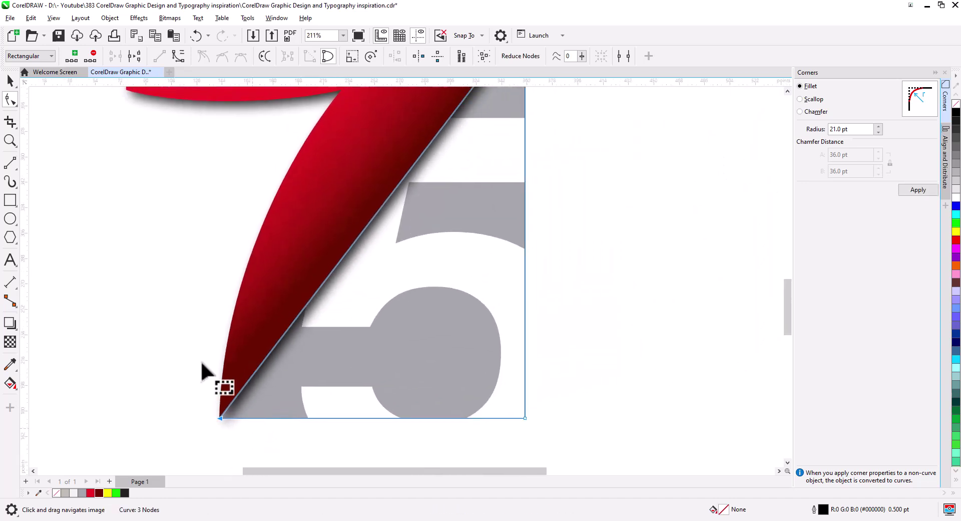
Step: PowerClip the 7's separated drop shadow inside the triangle and remove the triangle's outline
key(space)
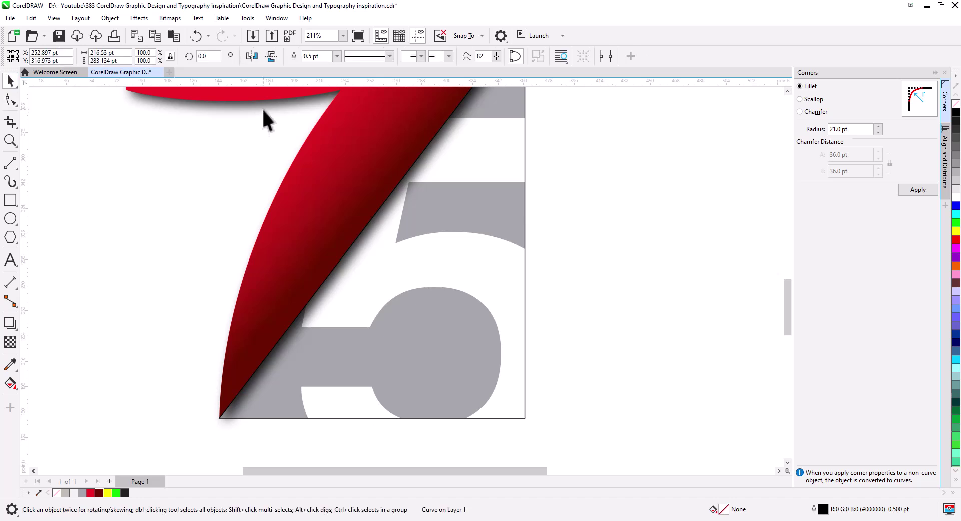
right_click(263, 110)
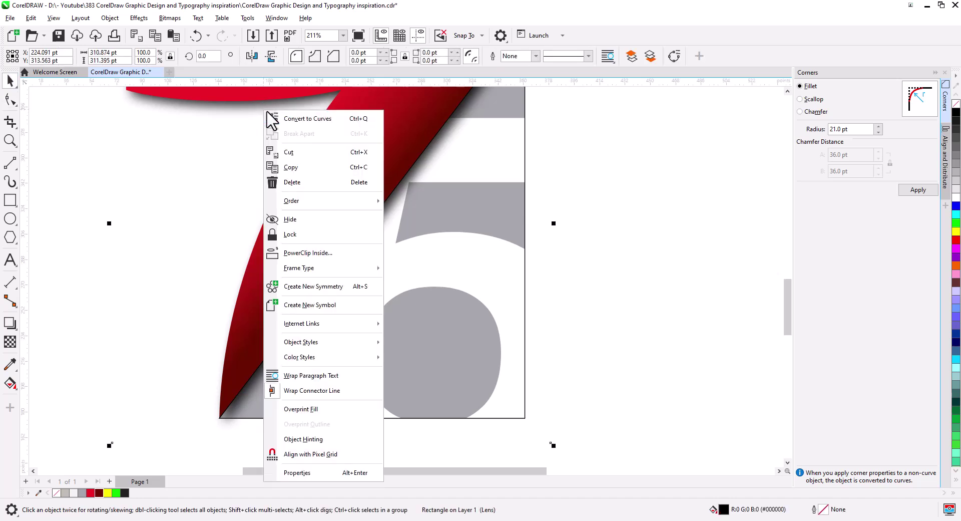
click(334, 253)
click(471, 276)
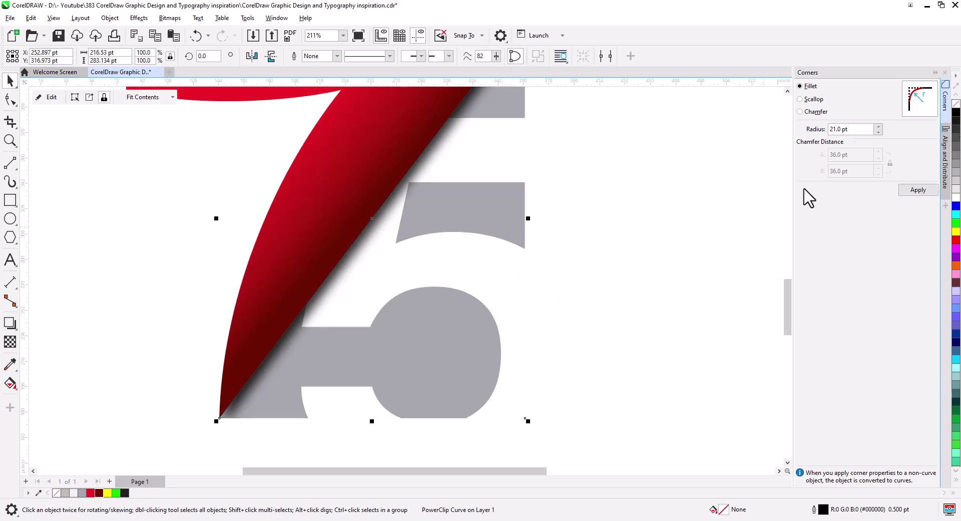
click(686, 292)
scroll(471, 298, down, 2)
drag(482, 319, 576, 350)
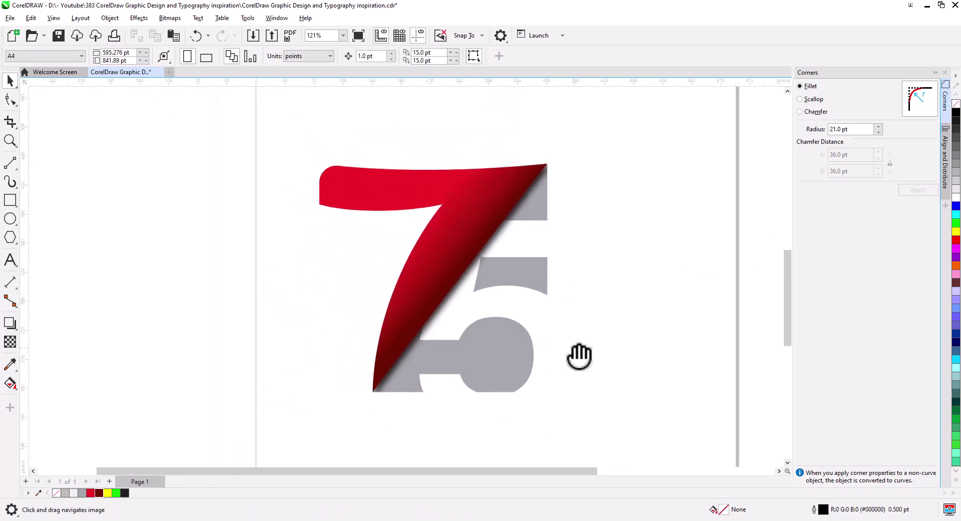
click(437, 210)
click(10, 383)
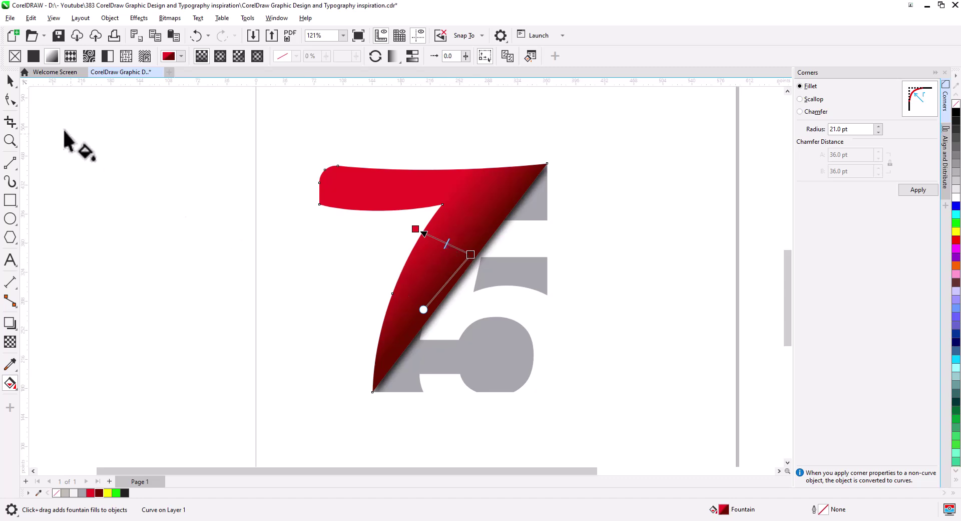
click(10, 82)
click(215, 254)
scroll(384, 303, down, 2)
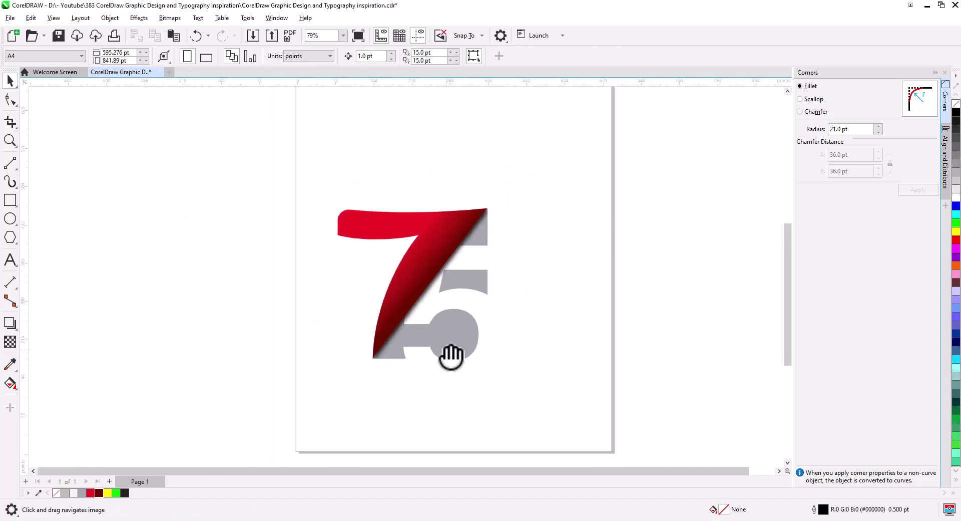
Step: Group the 7, its clipped shadow and the grey 5 shapes into one object
drag(292, 159, 293, 160)
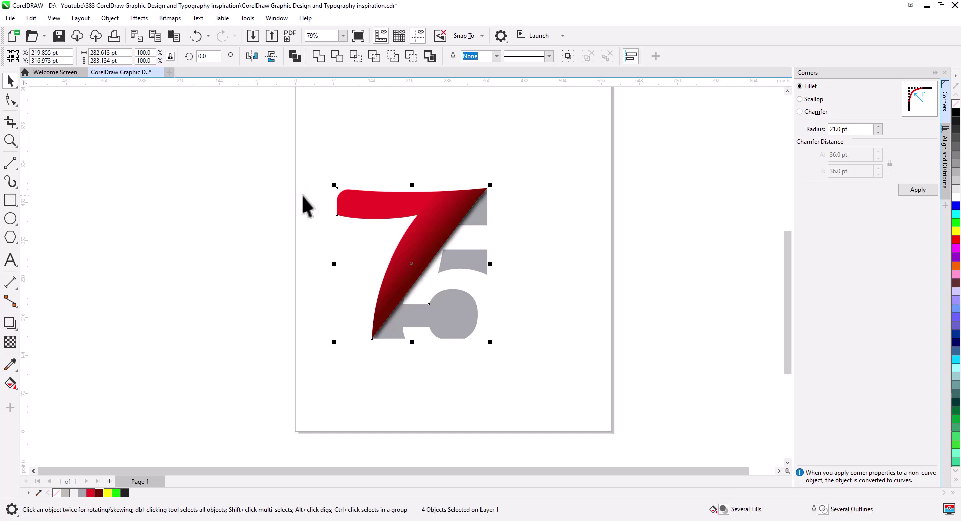
right_click(419, 234)
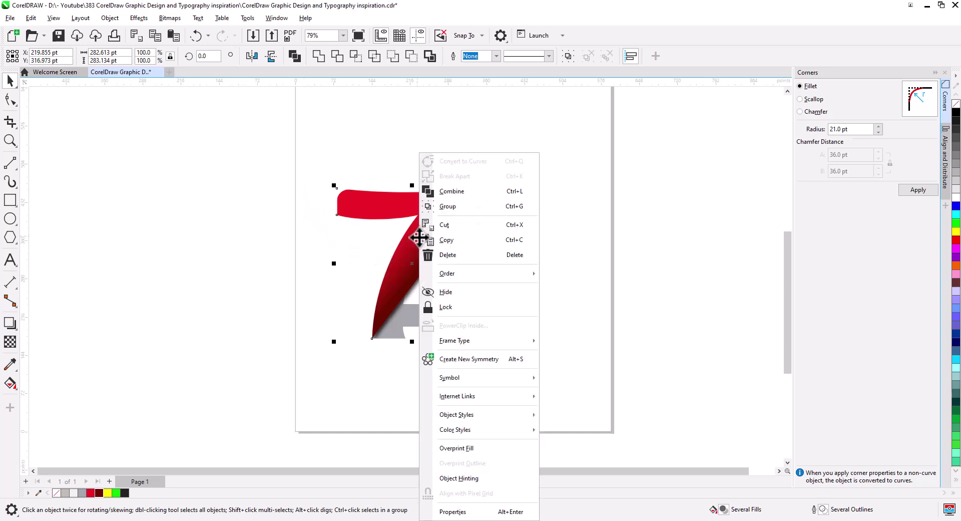
click(471, 206)
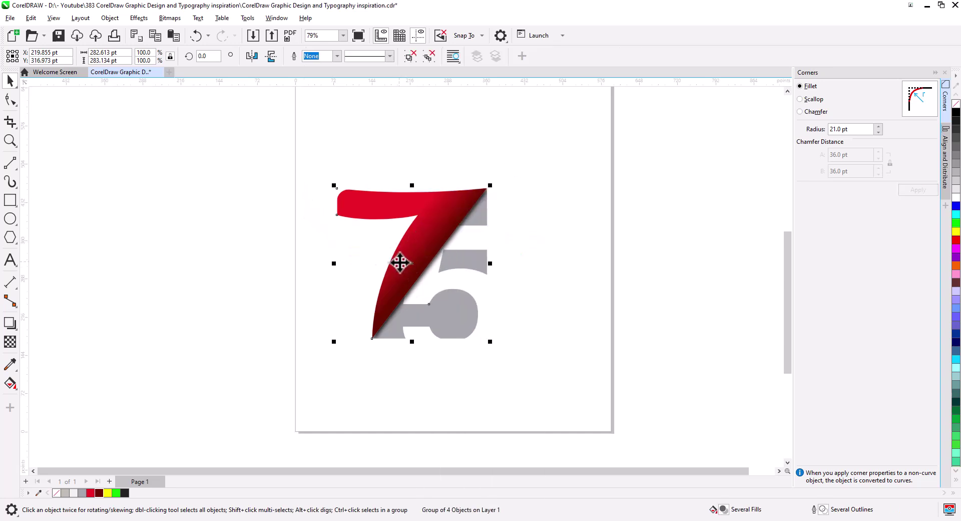
click(283, 265)
scroll(283, 275, down, 2)
drag(298, 285, 290, 371)
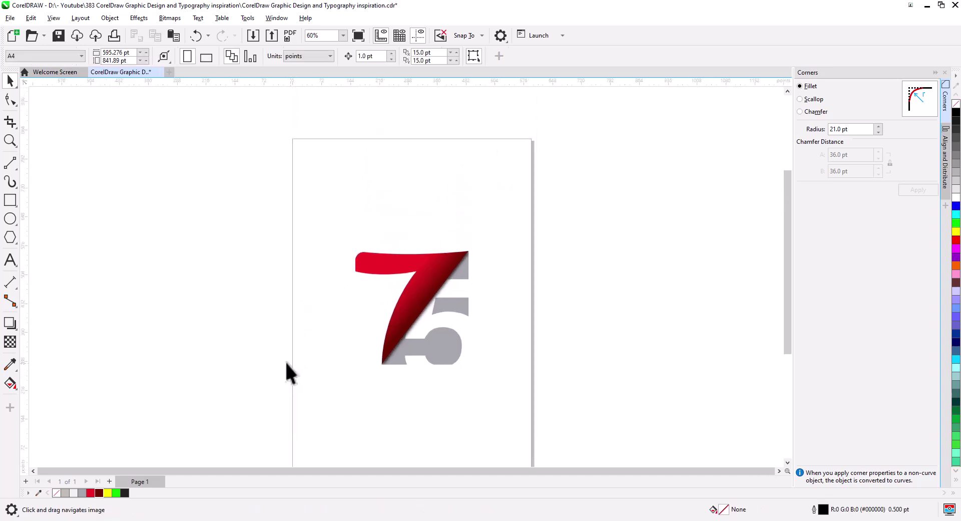
Step: Add a page-sized rectangle behind the 75 and shorten it symmetrically about its centre to about 520 pt high
double_click(10, 201)
click(10, 80)
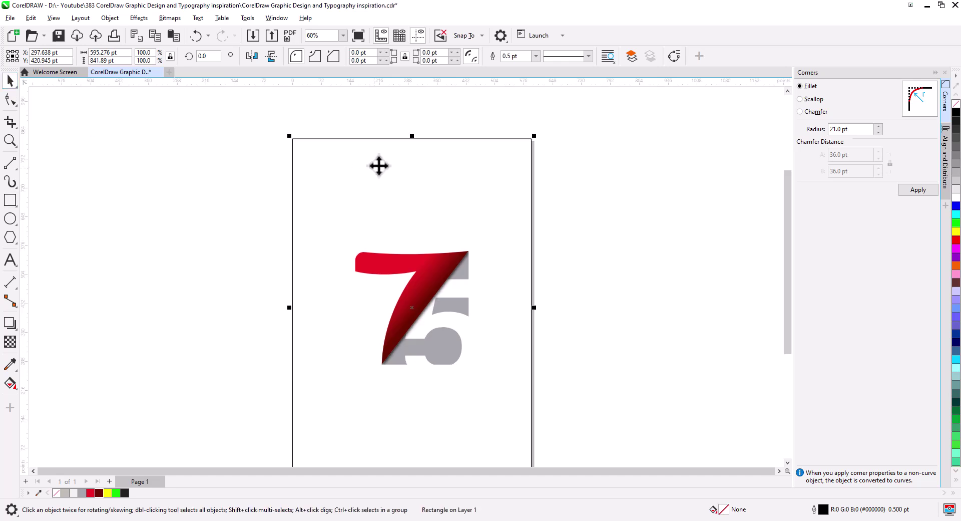
drag(415, 136, 410, 201)
scroll(538, 303, down, 2)
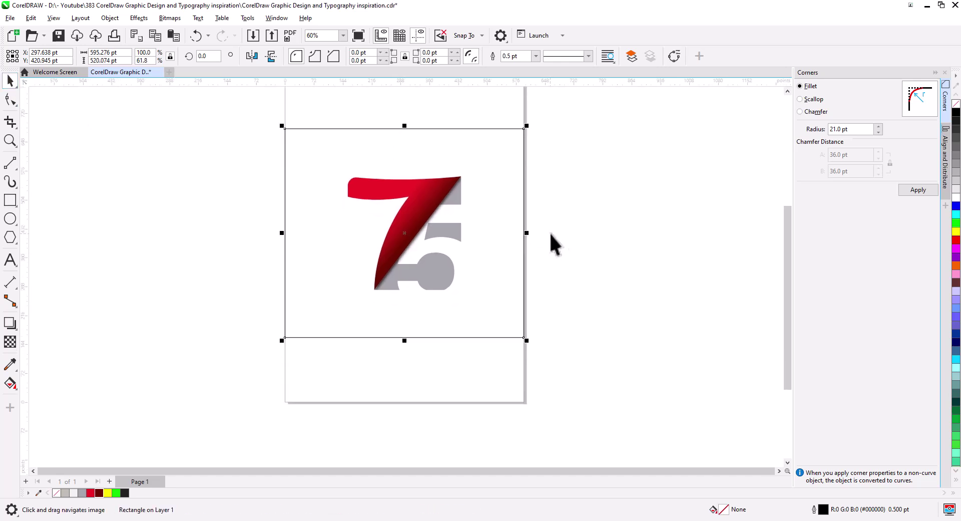
scroll(558, 236, up, 3)
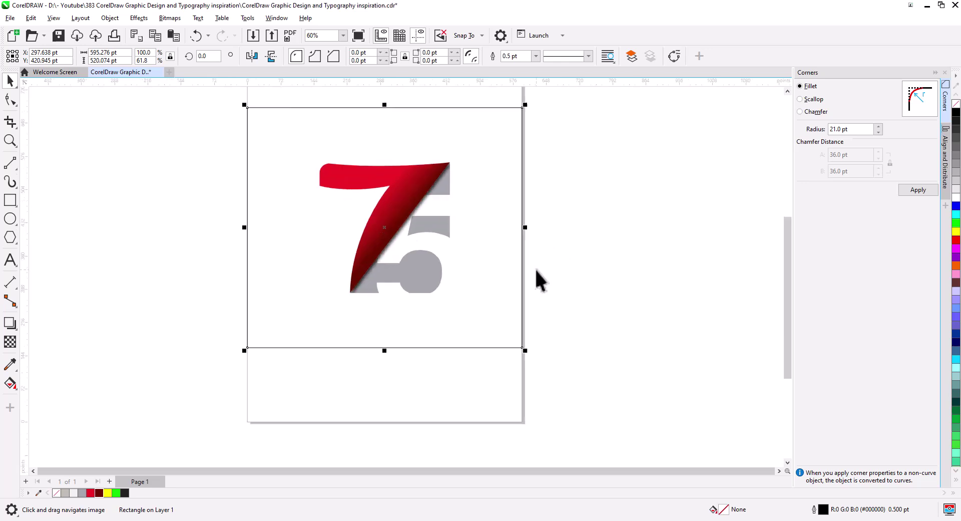
click(526, 306)
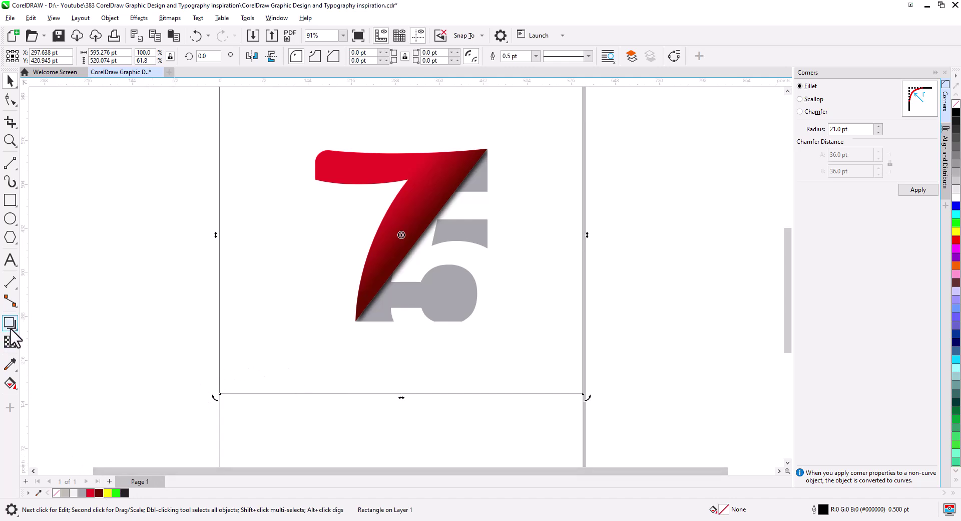
Step: Fill the background rectangle with an elliptical white-to-black fountain fill centred on the 75 and made roughly circular
click(10, 382)
drag(274, 265, 477, 293)
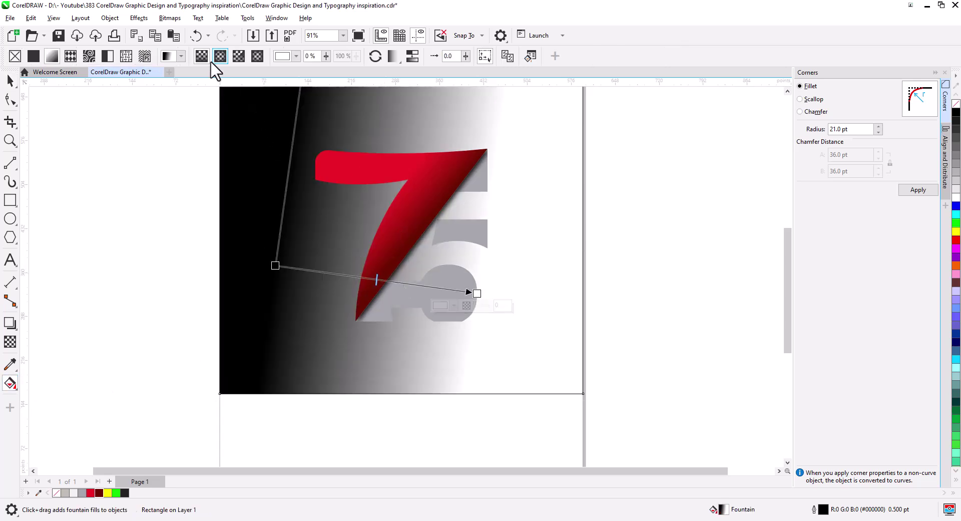
click(220, 56)
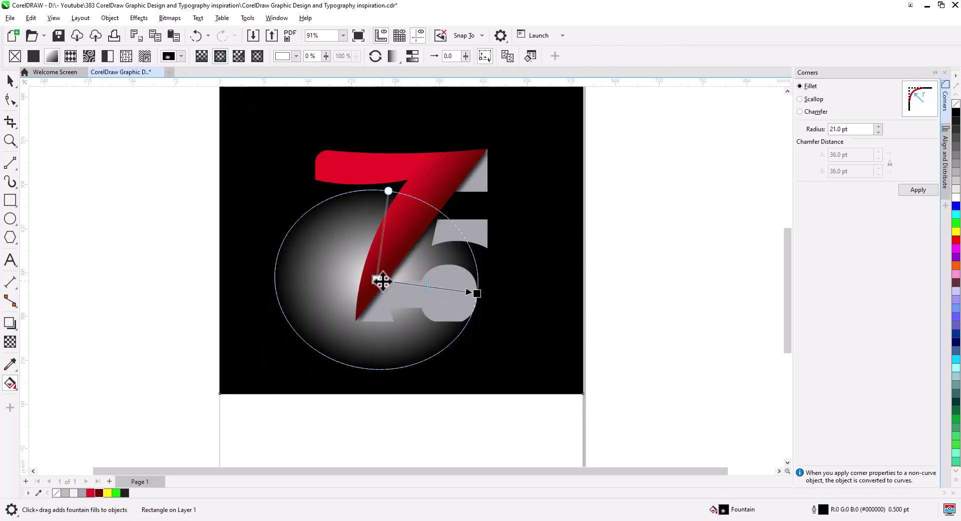
drag(377, 279, 411, 232)
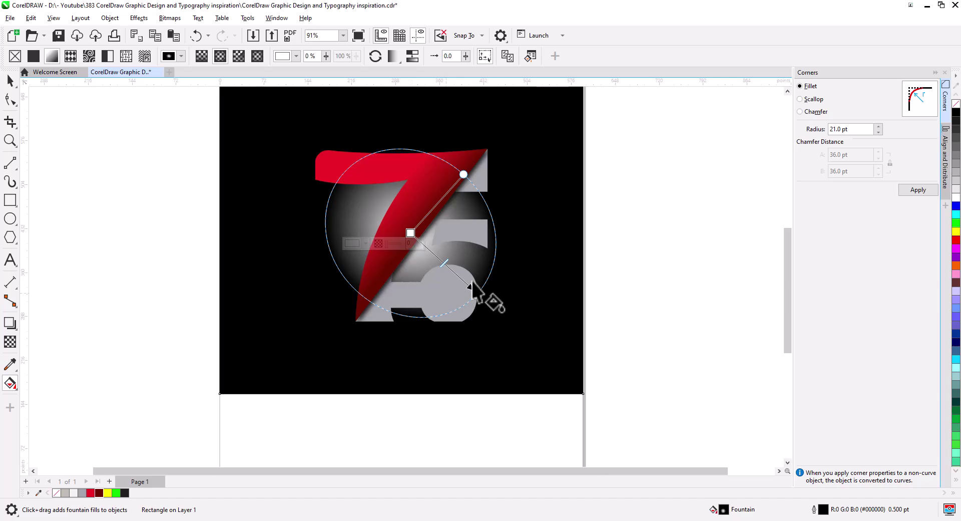
drag(467, 173, 475, 164)
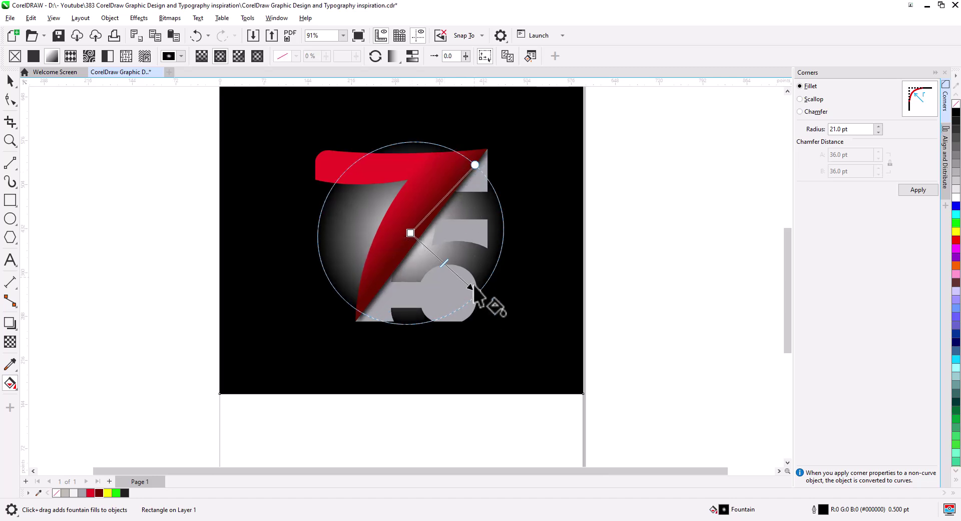
Step: Enlarge the background gradient well beyond the 75, and colour its outer end warm light grey and its centre pale grey
drag(476, 293, 419, 286)
key(ctrl+z)
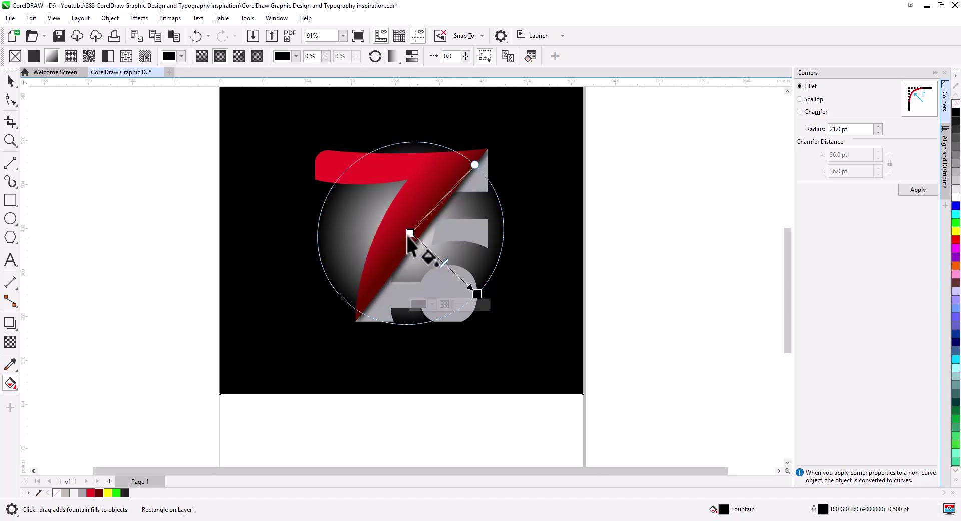
drag(476, 291, 522, 341)
drag(66, 493, 524, 340)
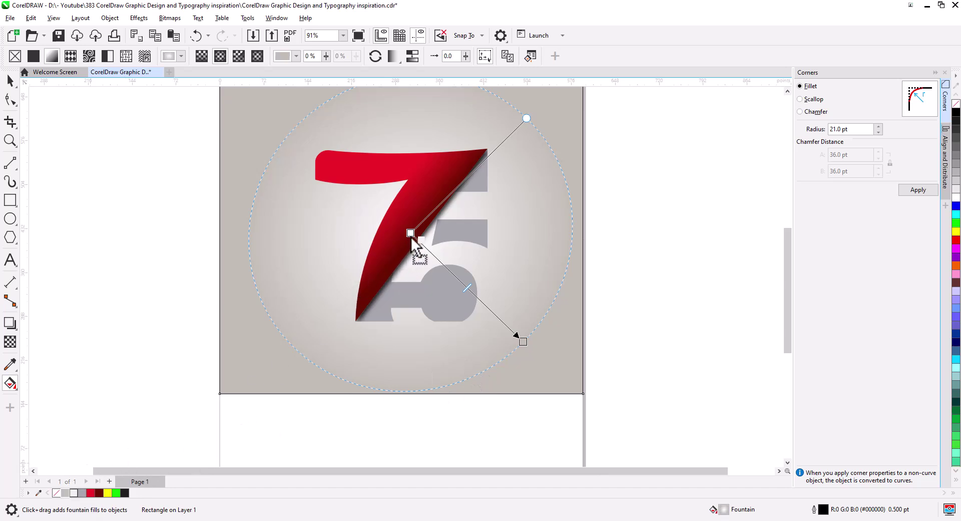
drag(411, 237, 411, 233)
Step: Extend the background gradient to the rectangle's lower-right corner, shift its midpoint outward, and deselect the rectangle
drag(524, 341, 583, 387)
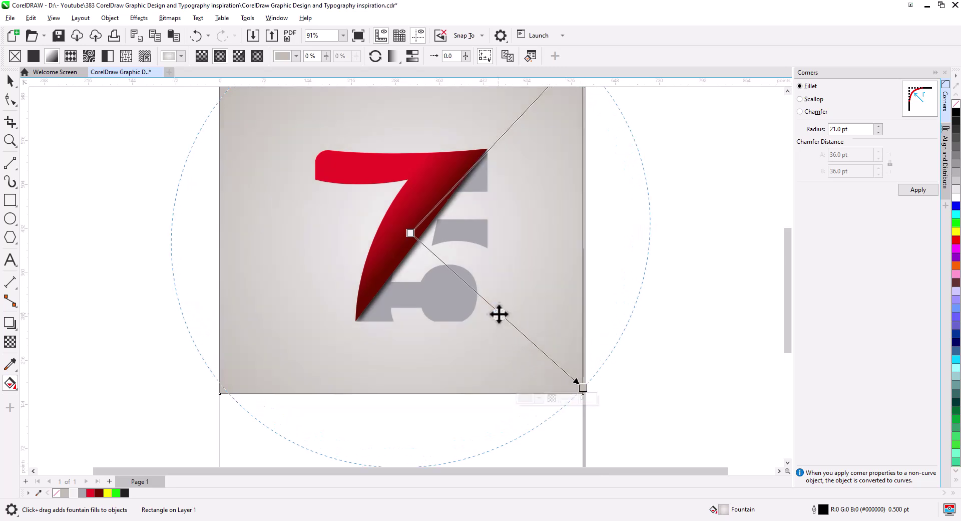
drag(499, 314, 528, 343)
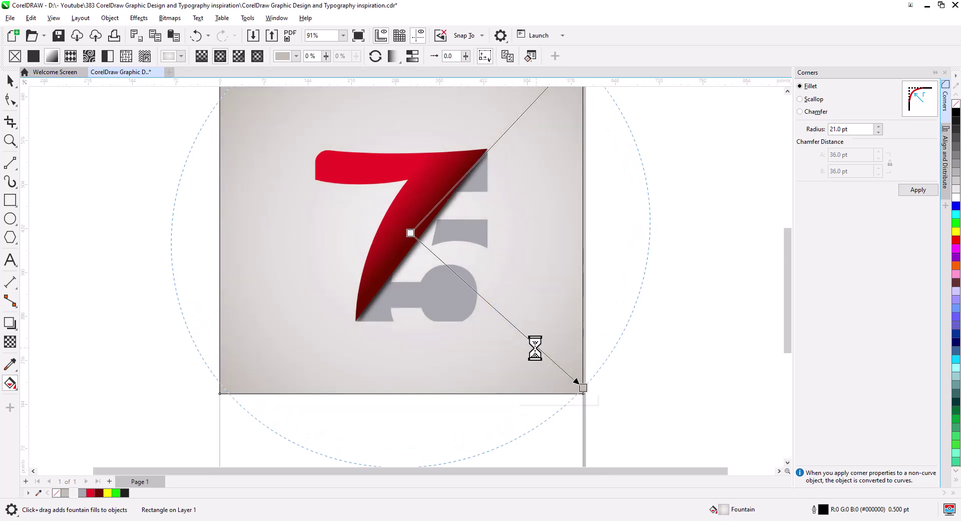
click(10, 80)
key(space)
key(Escape)
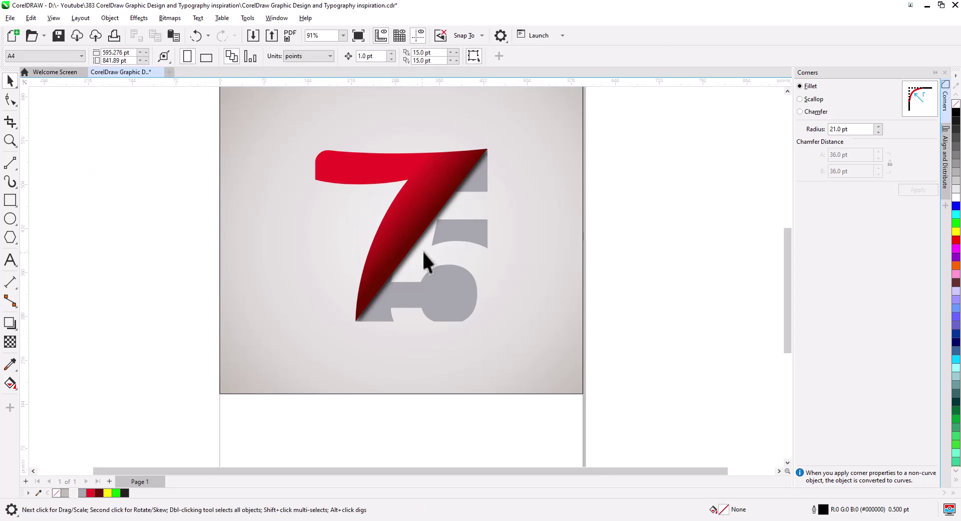
scroll(441, 261, up, 2)
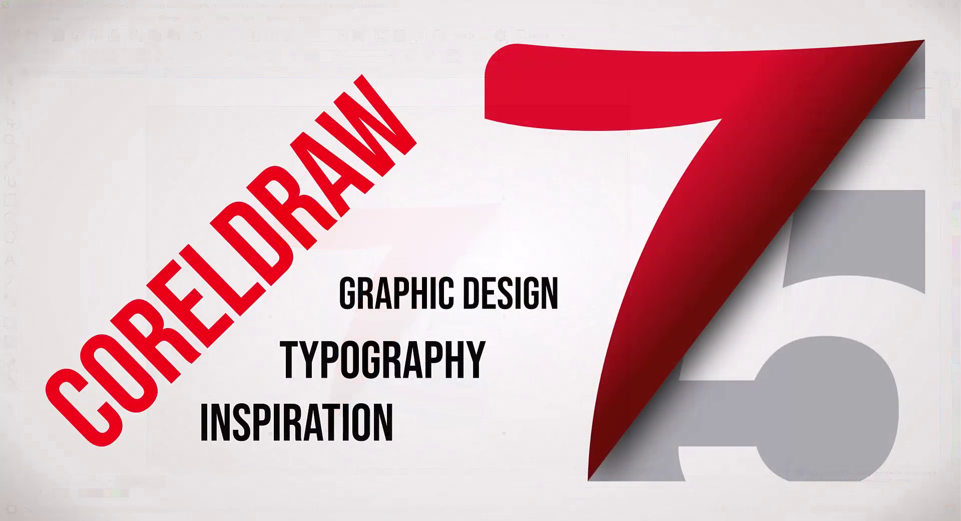